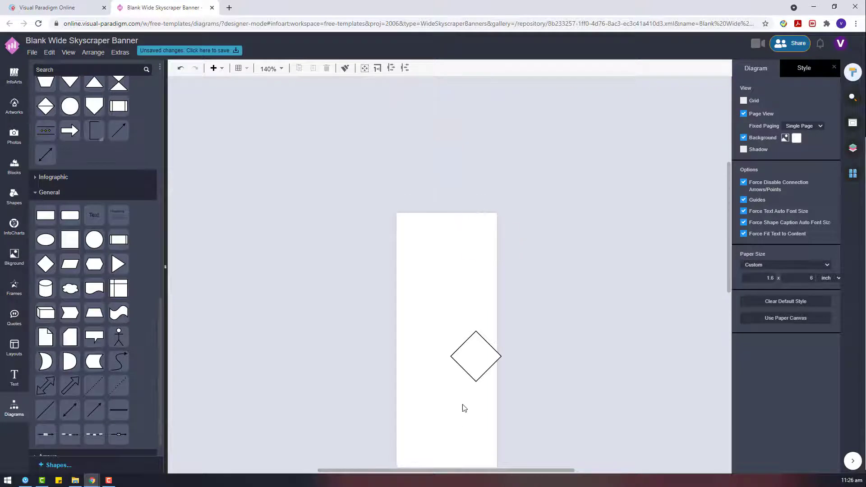
Move the diamond onto the page's upper-right corner and give it a dark purple fill without an outline
drag(493, 366, 518, 223)
click(827, 163)
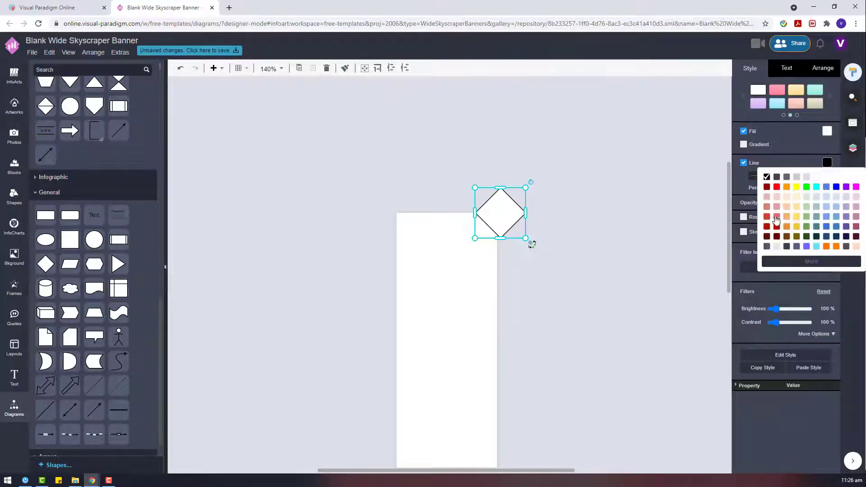
click(846, 224)
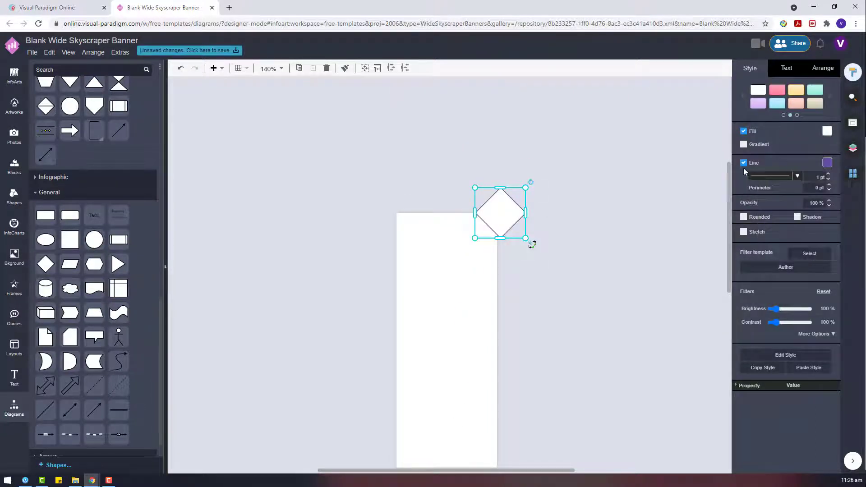
click(826, 131)
click(852, 198)
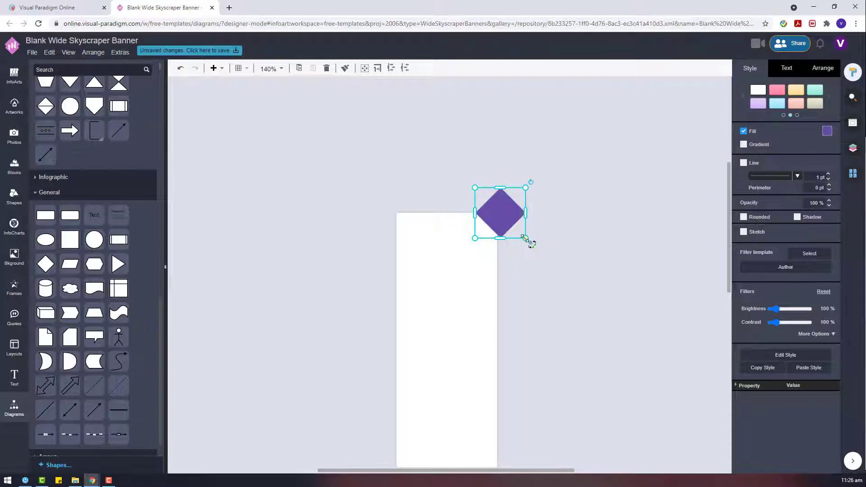
Enlarge the corner diamond to about 143 pt wide and place a larger copy over the page's upper-left corner
drag(525, 238, 563, 275)
drag(523, 239, 505, 220)
key(ctrl+c)
key(ctrl+v)
drag(528, 268, 409, 243)
drag(380, 190, 352, 169)
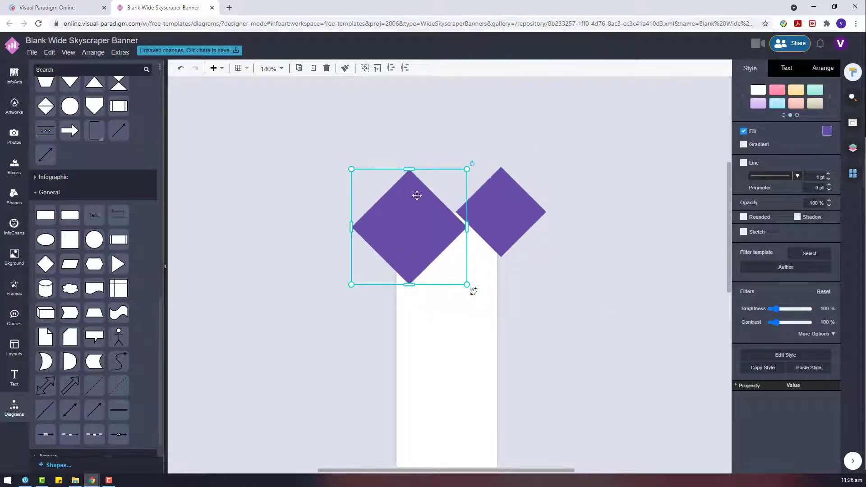
Add a large diamond copy below the first two and a small copy at the lower left, forming a four-diamond cluster
drag(431, 217, 469, 270)
click(561, 237)
click(502, 285)
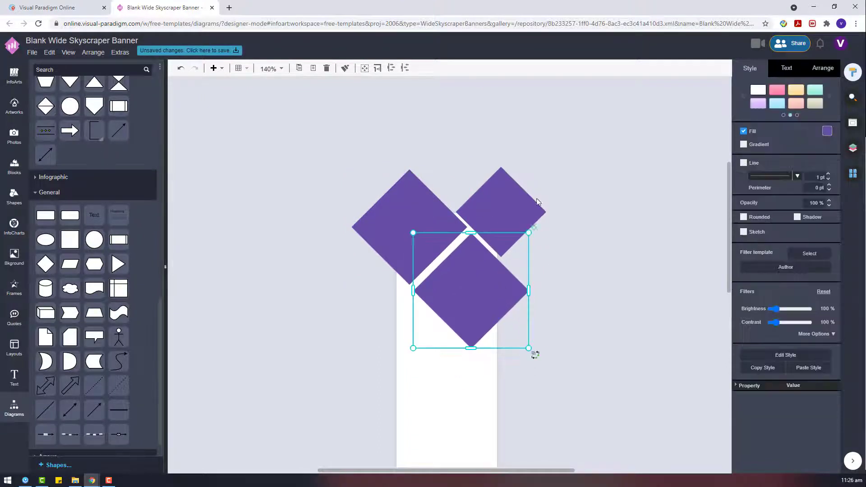
mouse_move(512, 207)
mouse_down()
mouse_move(543, 243)
mouse_move(359, 313)
mouse_move(513, 204)
mouse_up()
click(587, 259)
click(502, 206)
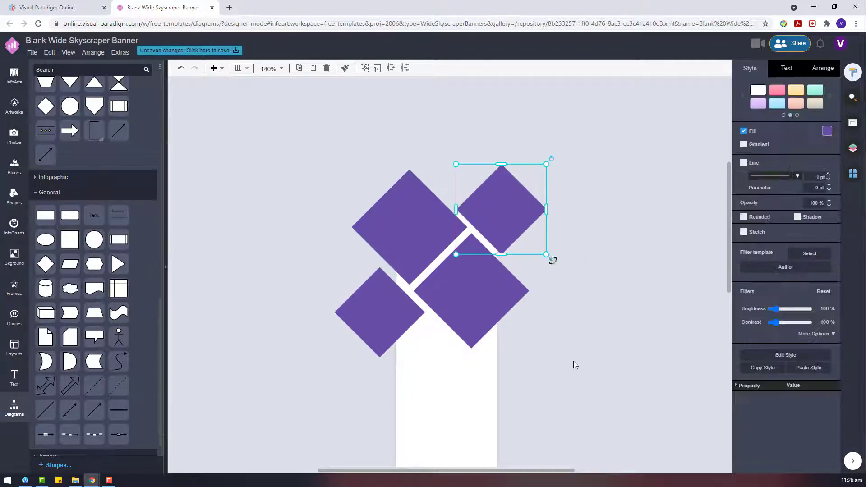
Shrink the two large diamonds to about 168 pt wide so the gaps in the cluster are wider
key(ctrl+a)
drag(530, 170, 519, 185)
drag(489, 287, 499, 283)
click(558, 270)
drag(422, 229, 418, 226)
click(543, 239)
Make an unfilled copy of the upper-right diamond with a light lavender outline, shrunk and centred inside the original
click(493, 202)
drag(493, 201, 526, 235)
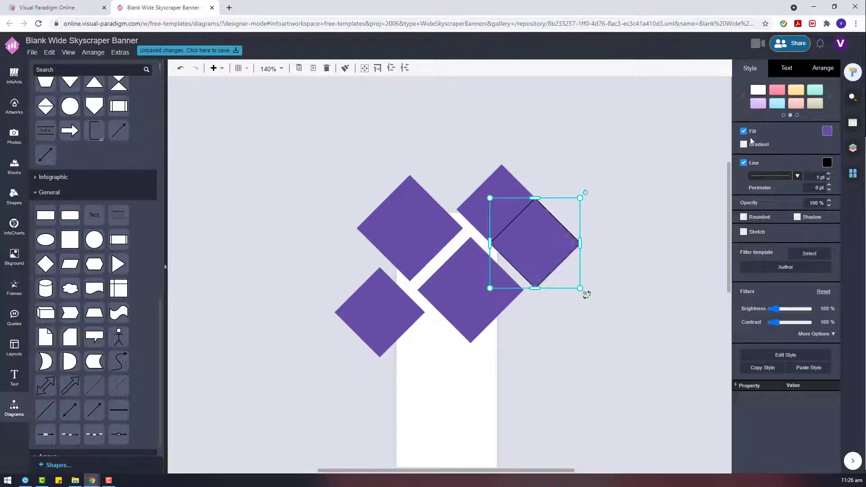
click(743, 131)
click(827, 149)
click(844, 189)
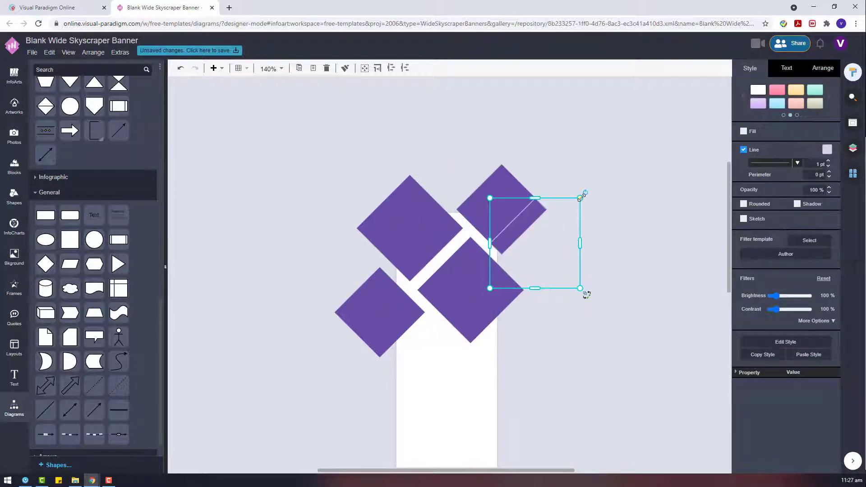
drag(543, 247, 512, 219)
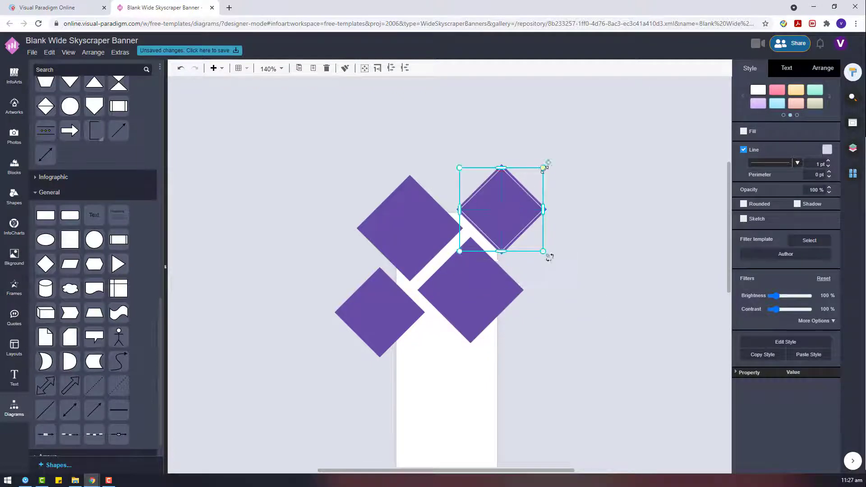
drag(544, 168, 532, 180)
drag(507, 215, 513, 209)
Group the upper-right purple diamond with its inner outline diamond
drag(601, 268, 423, 156)
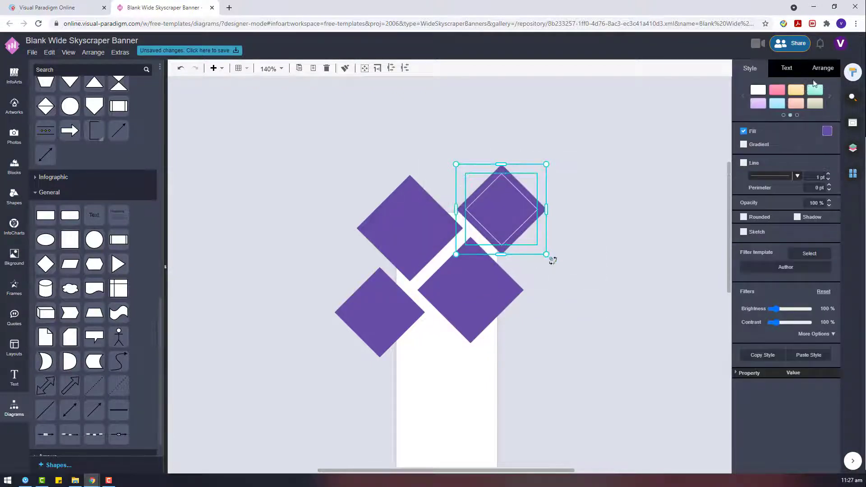
click(822, 69)
key(ctrl+g)
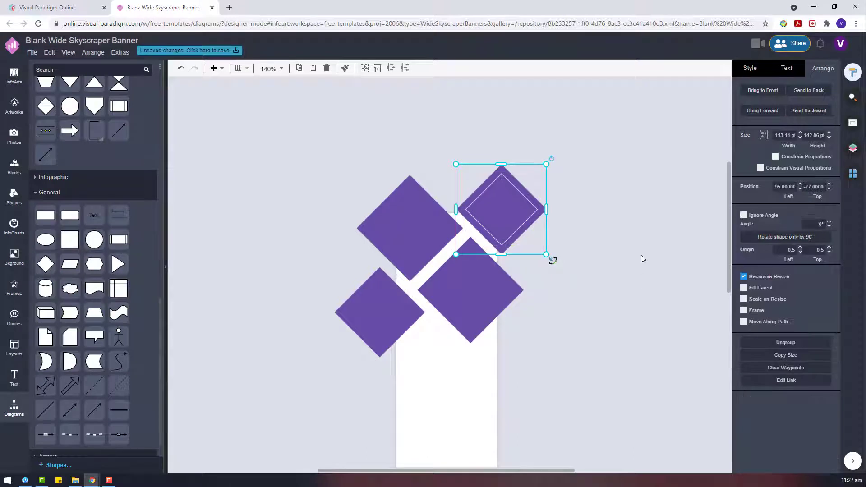
click(640, 255)
Add two copies of the lower-left diamond, filling one light lavender and the other white
click(352, 319)
ctrl+drag(356, 319, 375, 368)
click(750, 69)
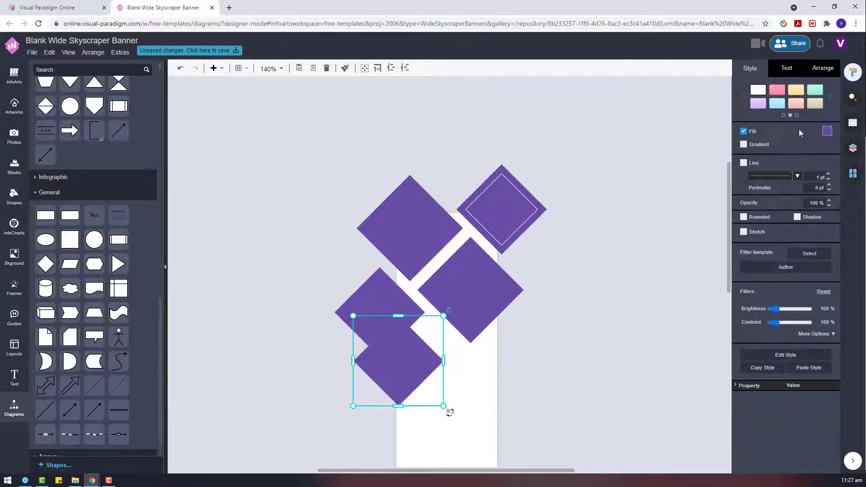
click(827, 131)
click(829, 185)
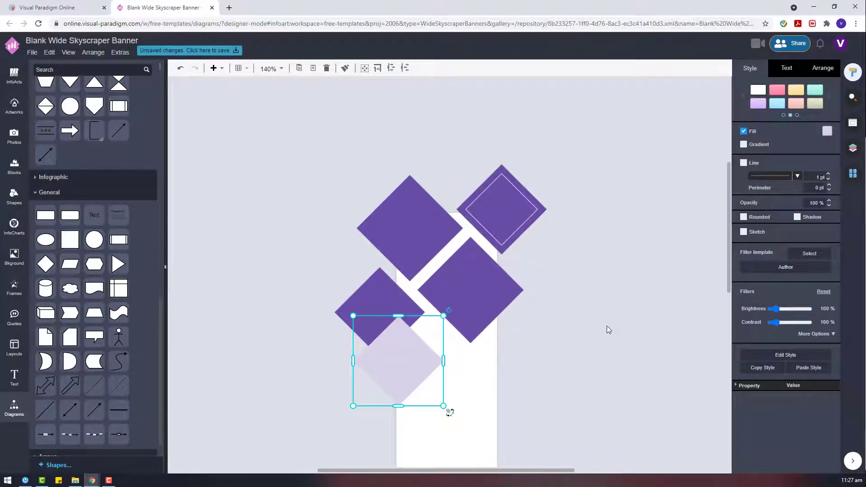
key(ctrl+v)
click(826, 131)
click(767, 142)
Shrink the lavender copy slightly and the white copy further, and nest both inside the lower-left purple diamond
click(397, 360)
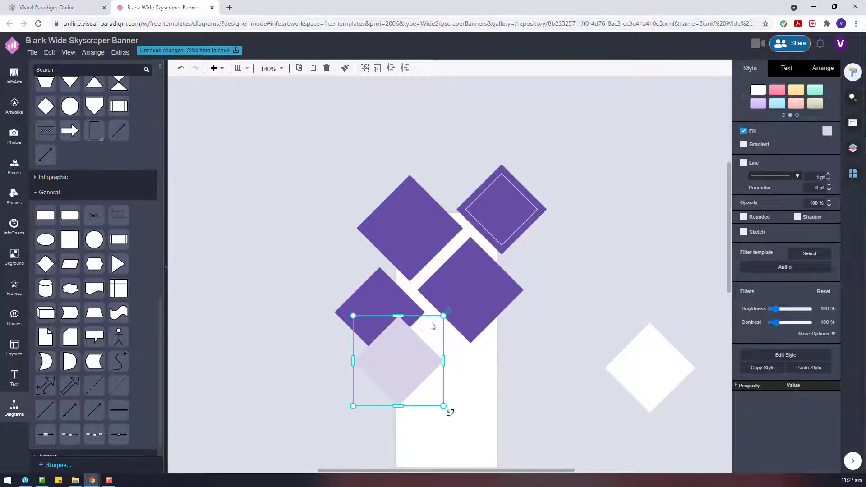
drag(444, 316, 423, 337)
click(649, 368)
drag(694, 323, 658, 363)
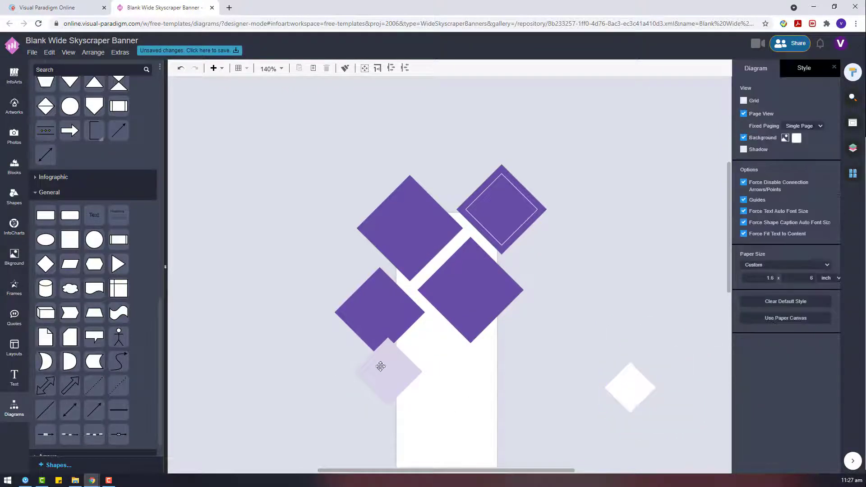
drag(381, 363, 373, 307)
drag(630, 388, 379, 311)
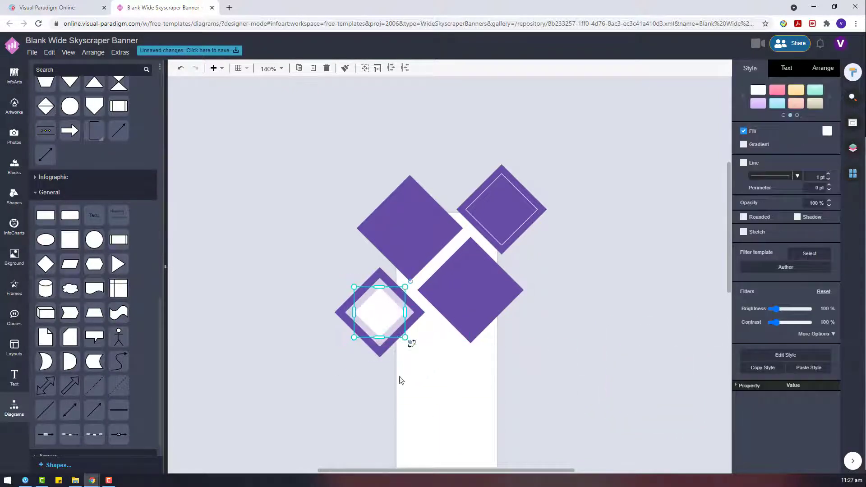
Align the centres of the three nested lower-left diamonds
drag(293, 265, 457, 383)
click(822, 68)
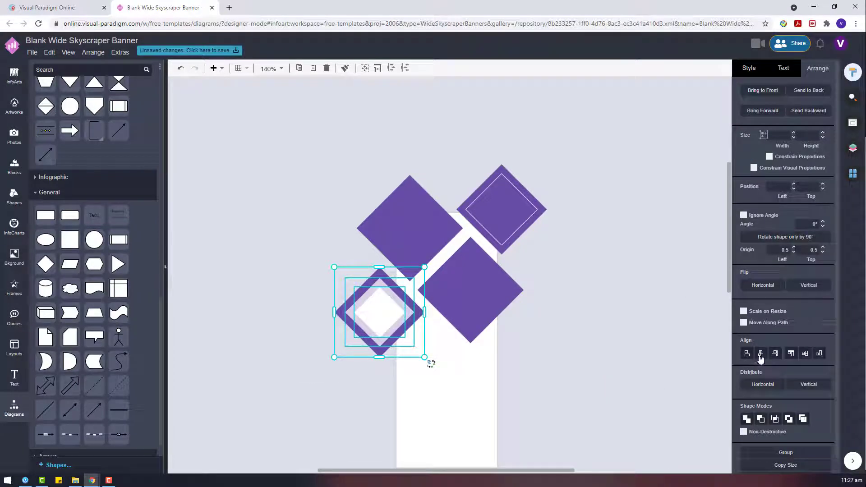
click(607, 312)
Change the fill of the large upper-left diamond to a light purple
click(427, 226)
click(750, 68)
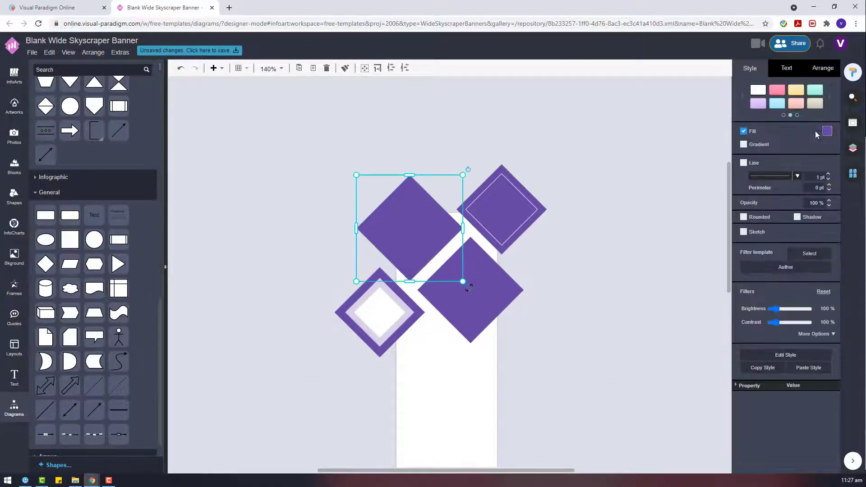
click(826, 131)
click(846, 176)
click(606, 252)
click(489, 292)
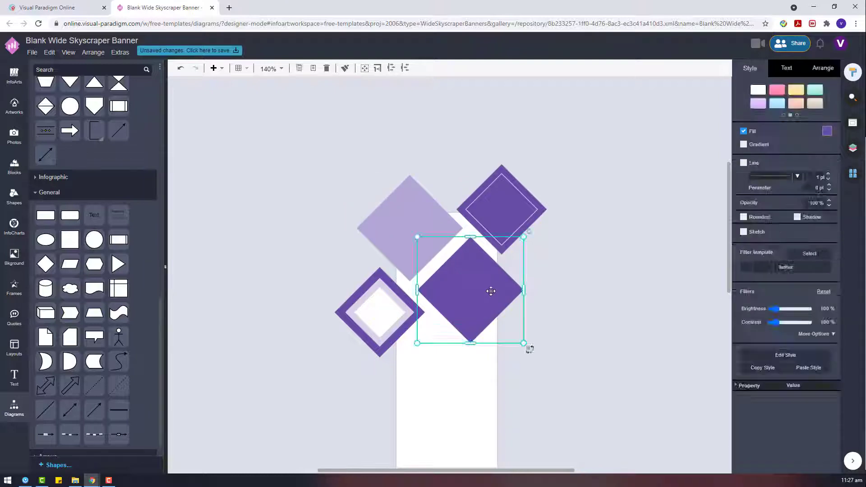
click(270, 223)
Search the photo library for lavender, add the massage oil bottle photo on yellow and scale it down beside the diamonds
click(6, 139)
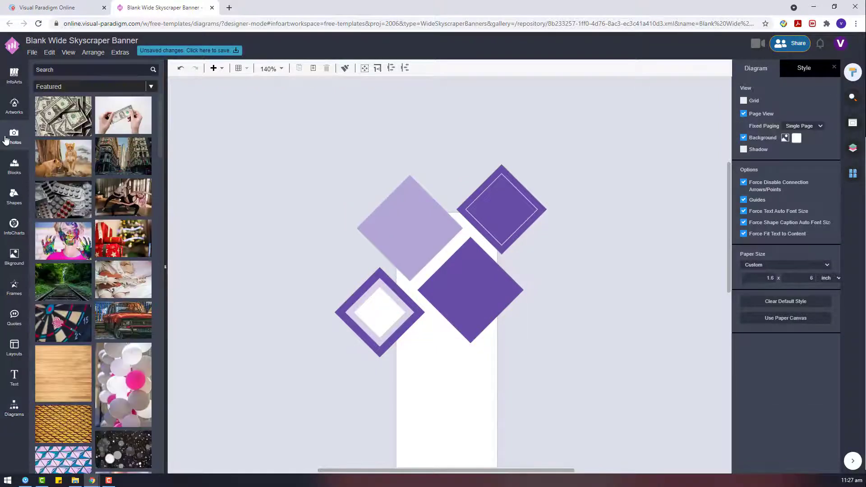
click(75, 72)
text(lavender)
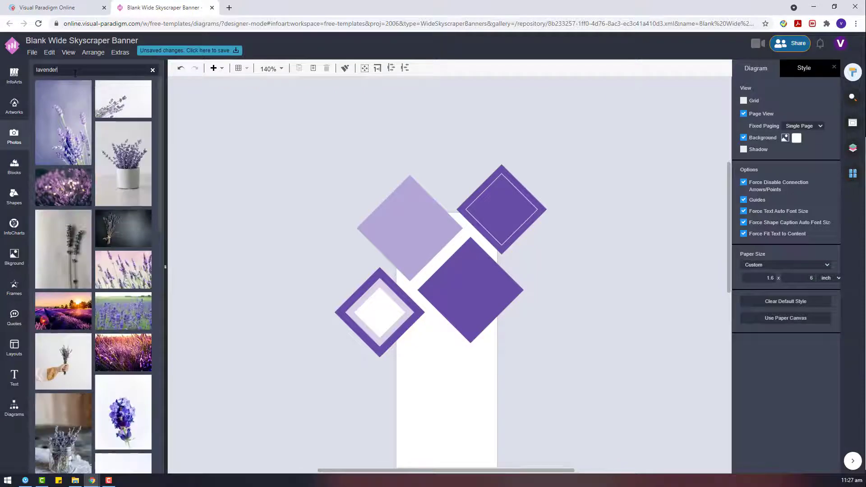
scroll(51, 184, down, 10)
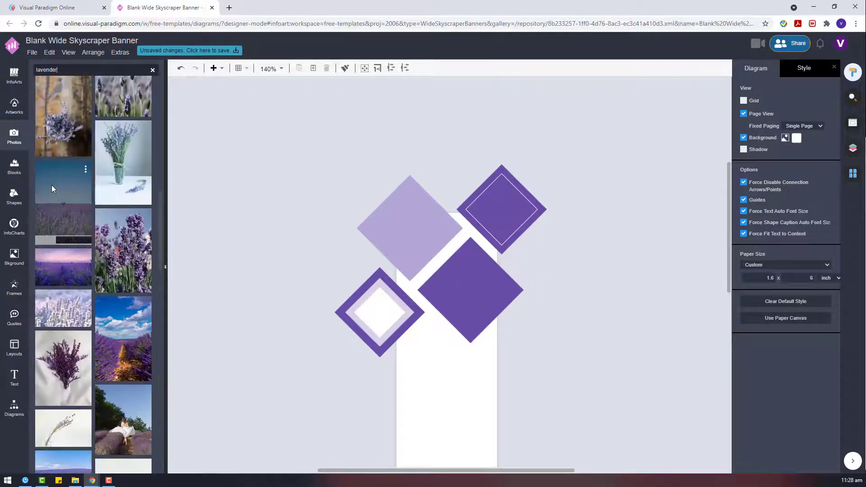
drag(123, 156, 501, 210)
drag(706, 138, 566, 232)
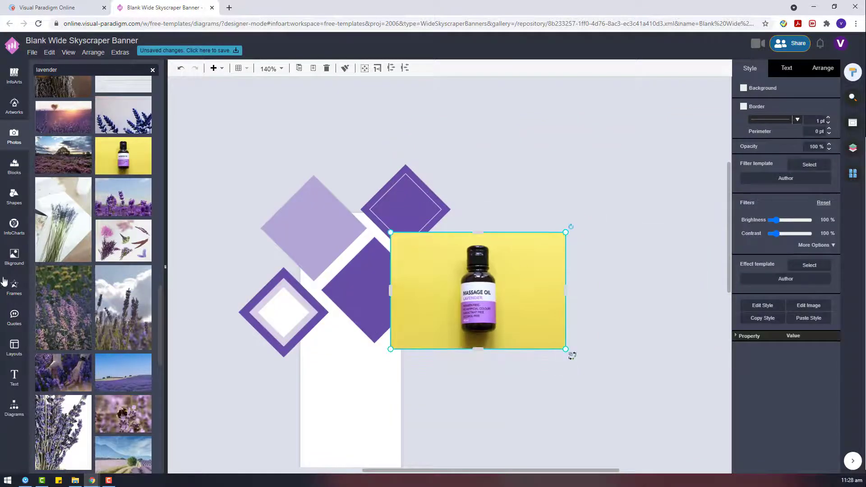
Add the photo of blooming lavender plants and the photo of purple flowers in a glass jar beside the banner
click(52, 319)
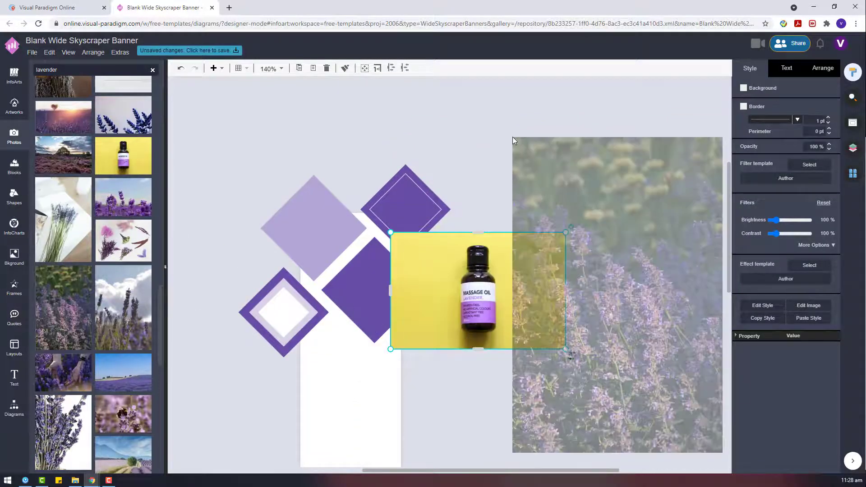
scroll(84, 325, down, 5)
scroll(84, 324, down, 6)
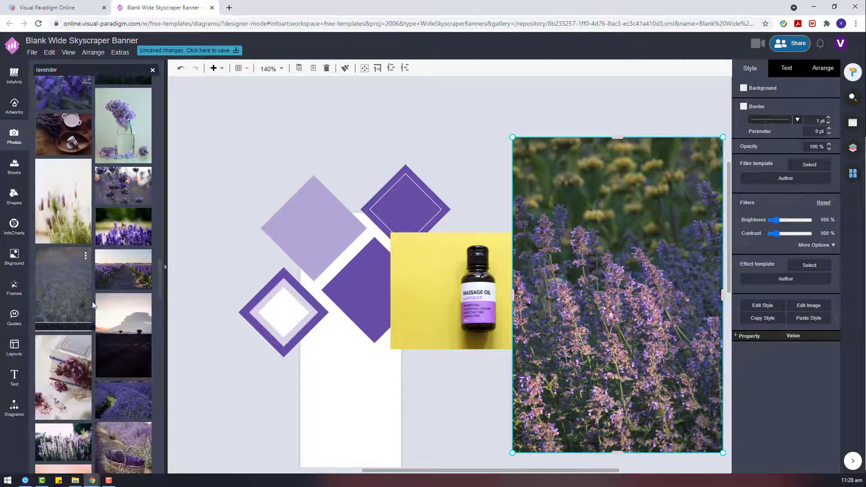
drag(123, 126, 549, 168)
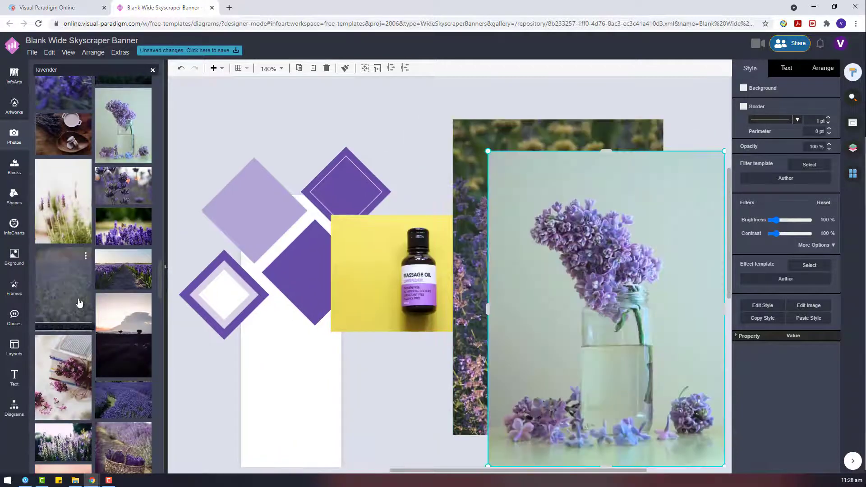
Move the massage oil photo below the diamonds and shift the two flower photos farther away from the banner
scroll(80, 303, down, 7)
drag(411, 291, 350, 425)
click(14, 287)
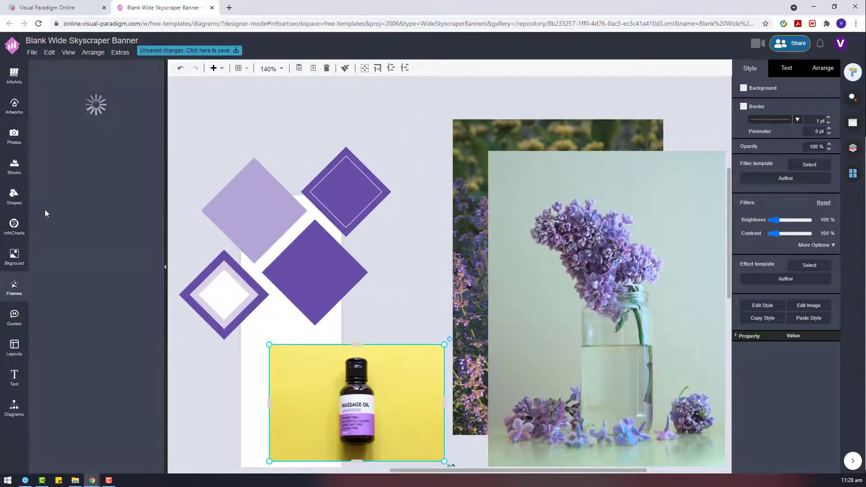
drag(541, 289, 609, 186)
drag(500, 253, 579, 195)
Add a square picture frame beside the diamonds and rotate it by 45 degrees
drag(135, 343, 404, 249)
scroll(462, 319, down, 2)
click(822, 68)
click(785, 237)
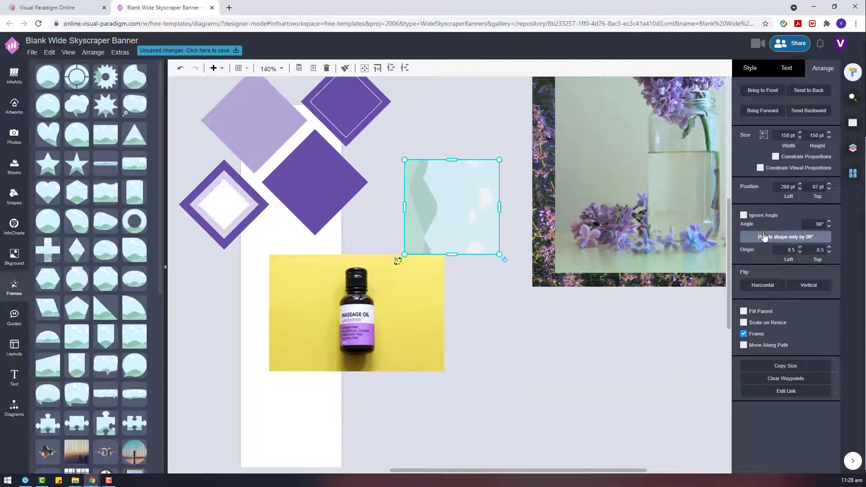
key(ctrl+z)
click(814, 225)
text(45)
key(Return)
Place the rotated frame over the bottle, enlarge the massage oil photo to about 329 by 220 pt, and crop it to the frame
drag(453, 195, 356, 301)
click(426, 265)
drag(444, 255, 476, 232)
drag(475, 281, 457, 293)
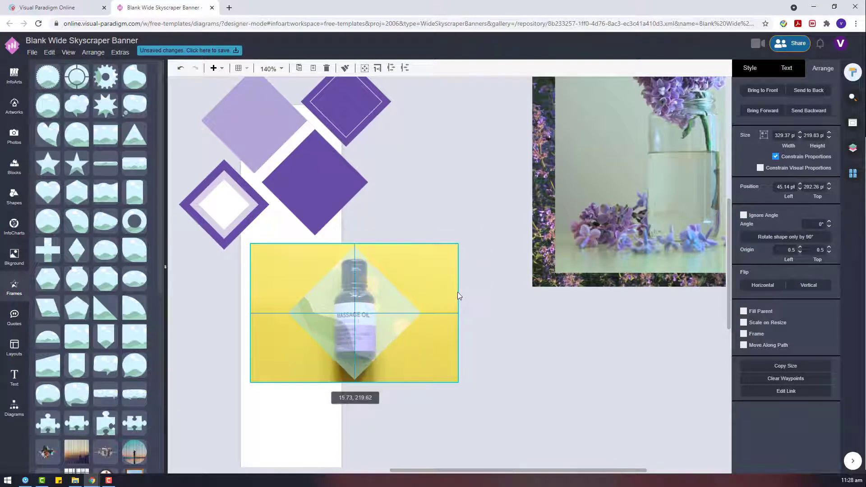
right_click(397, 314)
click(415, 416)
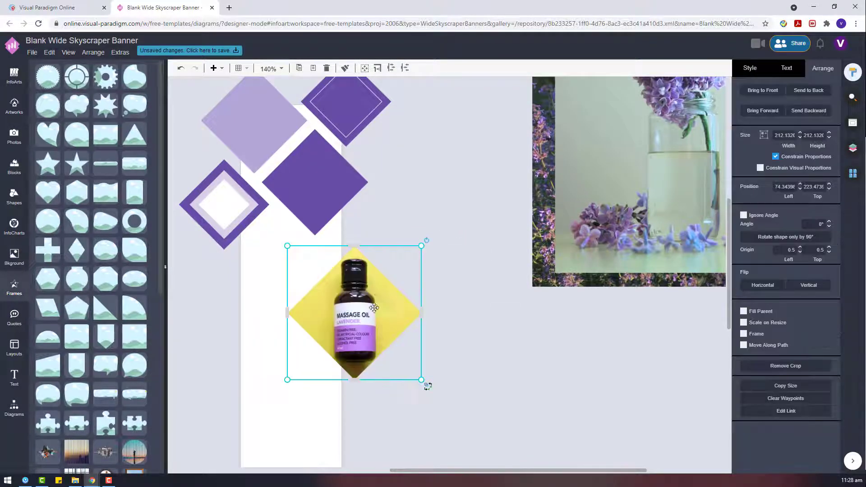
Try to fit the cropped massage oil photo over the large purple diamond by moving and shrinking it, and delete it
drag(363, 325, 374, 272)
drag(434, 194, 421, 206)
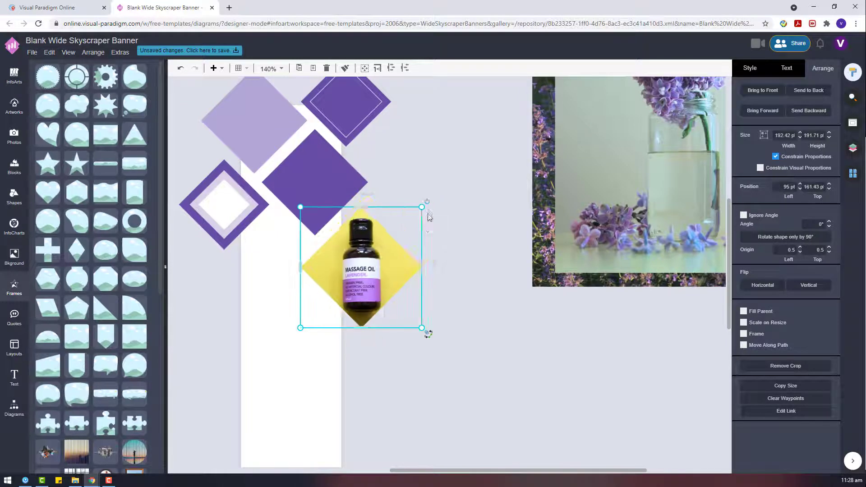
drag(313, 321, 268, 245)
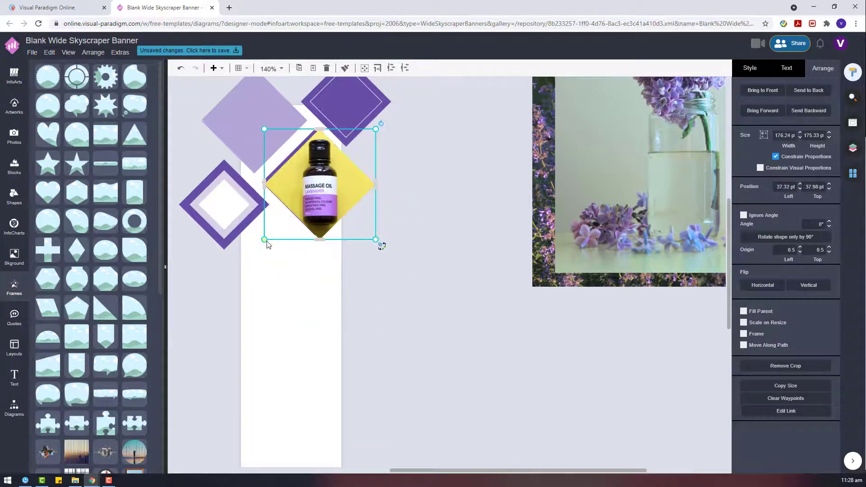
scroll(224, 161, up, 5)
drag(461, 148, 434, 147)
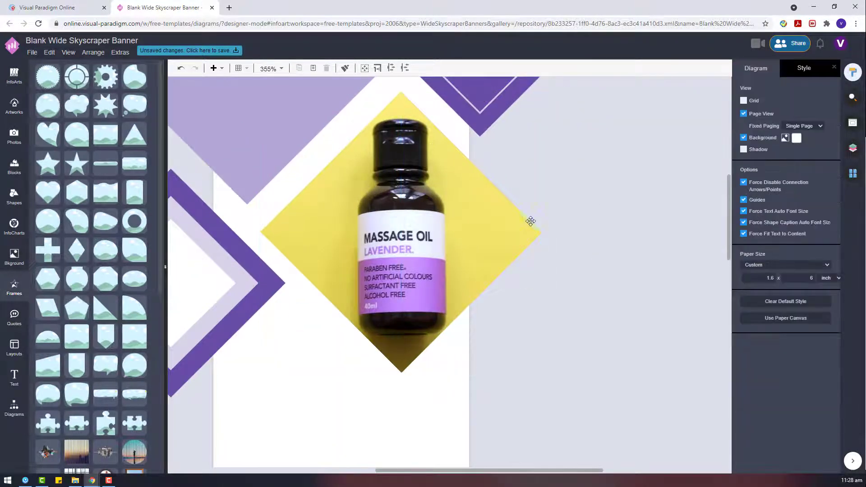
scroll(530, 221, down, 7)
key(Delete)
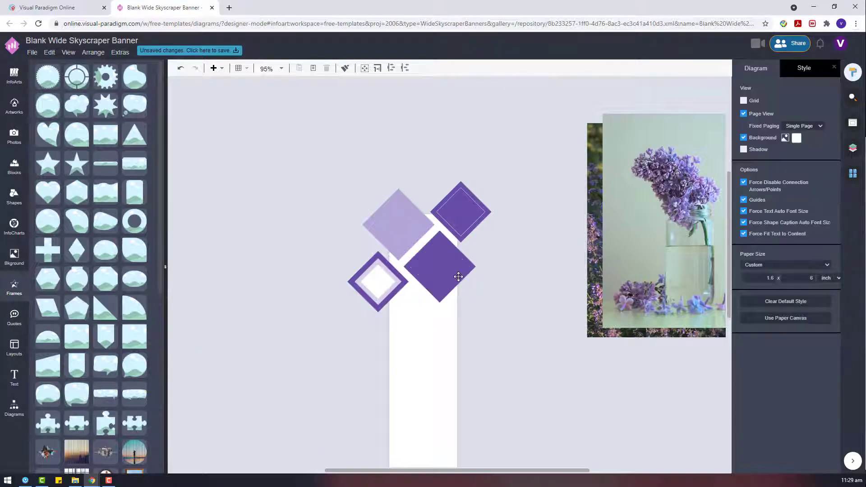
Turn the large purple diamond into a picture frame and make its second colour transparent
click(130, 337)
drag(504, 353, 433, 260)
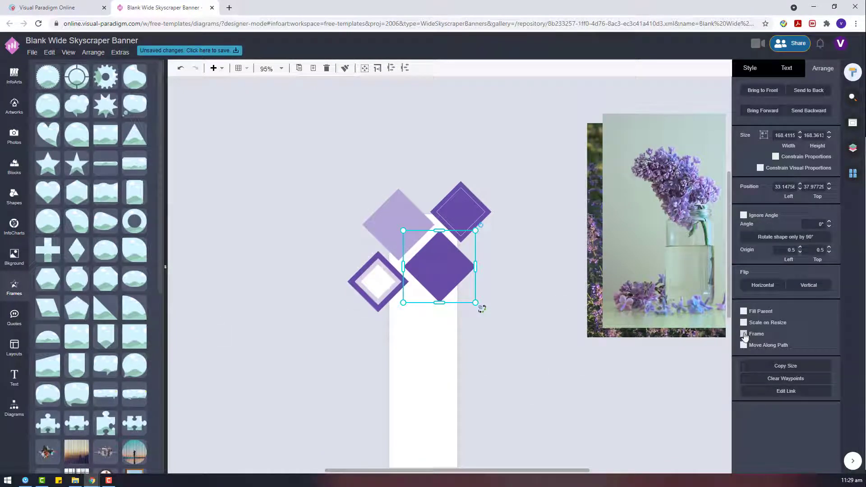
click(759, 73)
click(762, 103)
click(809, 119)
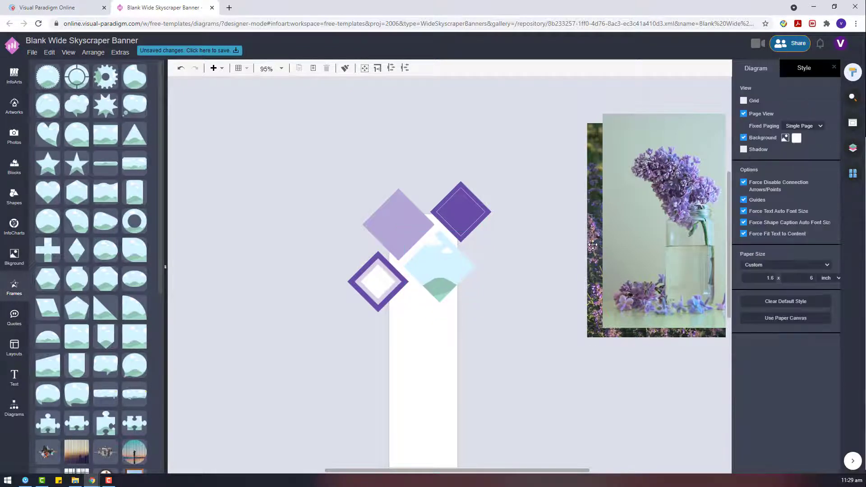
Delete the purple flower field photo and move the lilac vase photo closer to the diamonds
drag(591, 273, 479, 277)
key(Delete)
drag(645, 237, 552, 294)
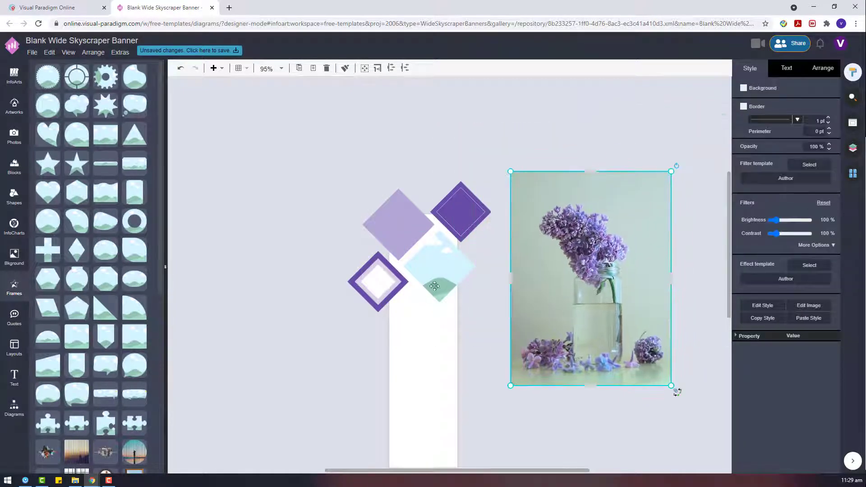
Bring the diamond frame to the front and move the lilac vase photo behind it
right_click(439, 282)
mouse_move(527, 382)
click(630, 382)
drag(633, 290, 492, 292)
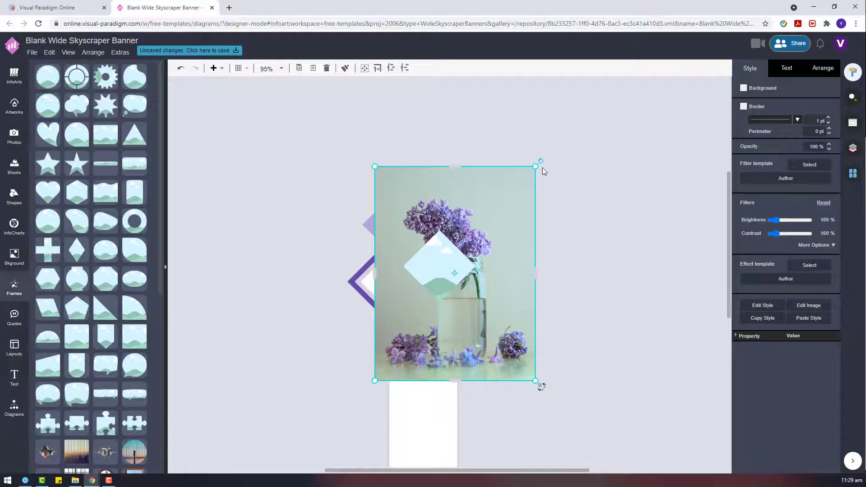
Shrink the lilac vase photo to slightly larger than the diamond frame and align its upper left corner with the frame
drag(536, 166, 454, 315)
drag(423, 361, 479, 319)
drag(407, 223, 402, 217)
drag(440, 266, 436, 267)
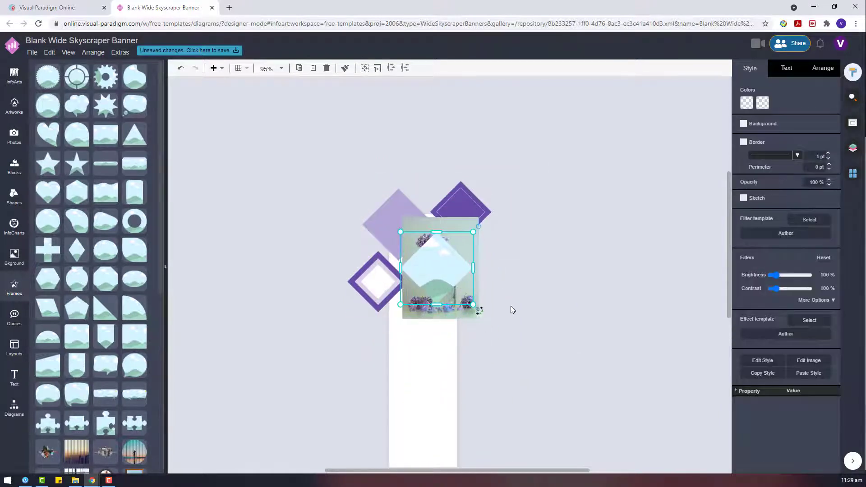
key(ctrl+z)
click(511, 310)
drag(440, 318, 441, 331)
click(491, 288)
click(460, 322)
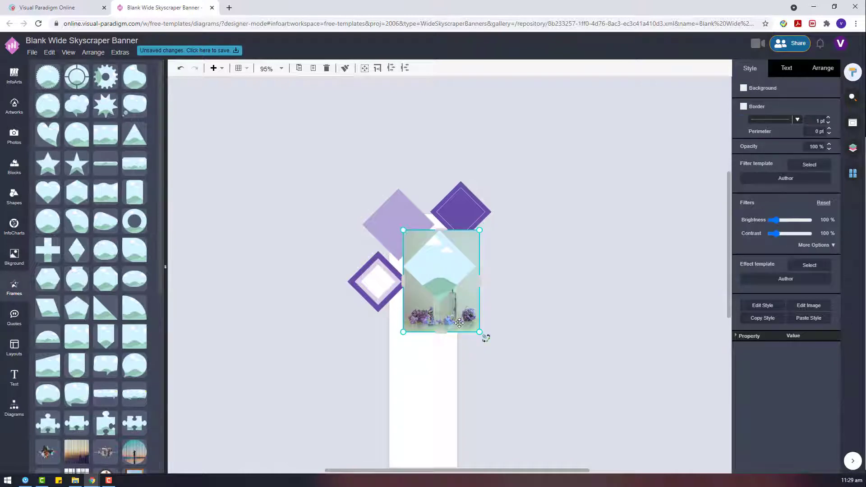
Try to crop the lilac vase photo to the diamond frame, and undo the crop
shift+click(457, 282)
right_click(453, 282)
click(582, 325)
click(558, 314)
scroll(403, 277, up, 5)
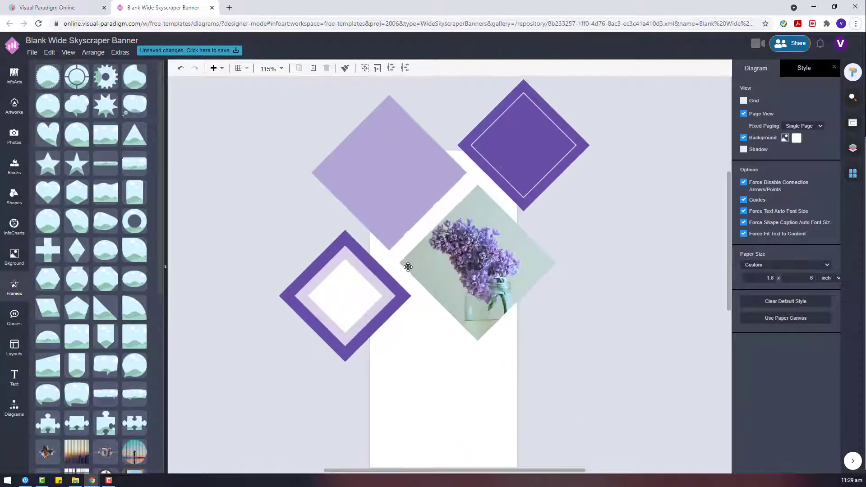
key(ctrl+z)
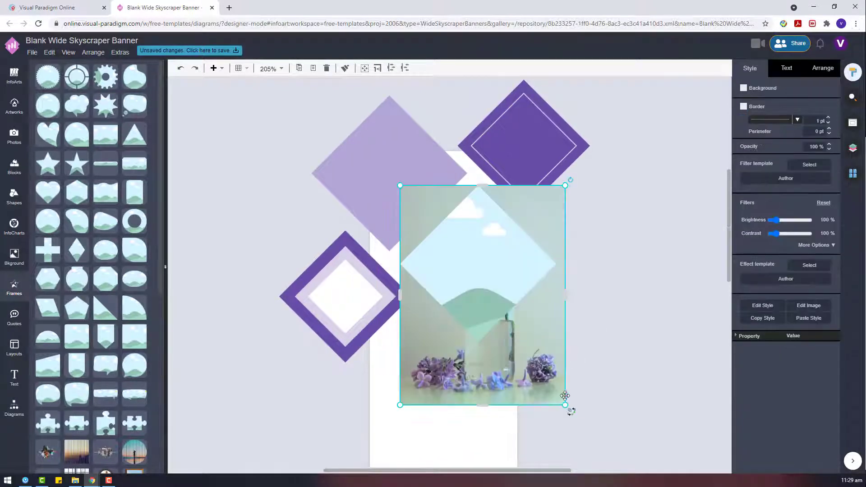
Enlarge the lilac vase photo slightly and crop it to the diamond frame
drag(562, 404, 582, 427)
right_click(473, 283)
click(651, 314)
scroll(618, 318, down, 6)
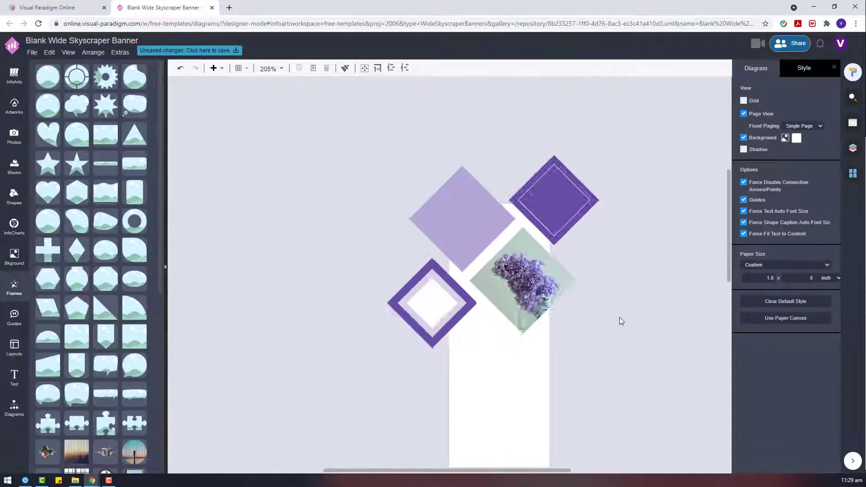
scroll(533, 287, up, 2)
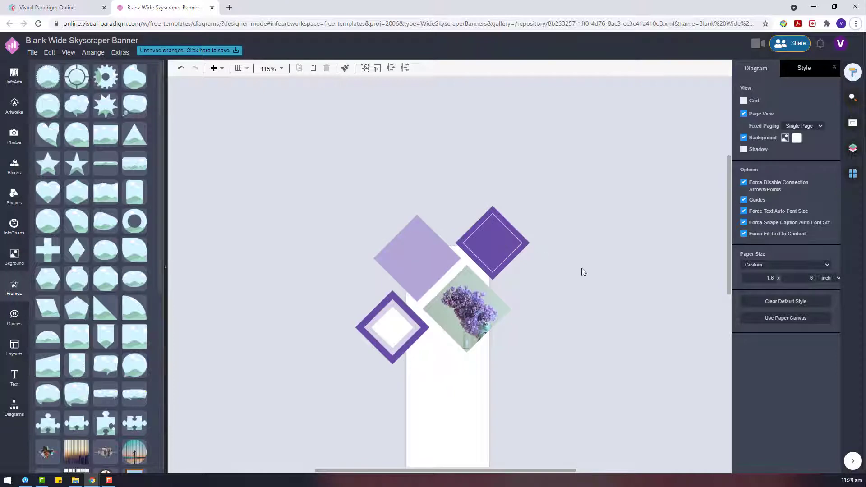
scroll(581, 272, up, 1)
click(347, 301)
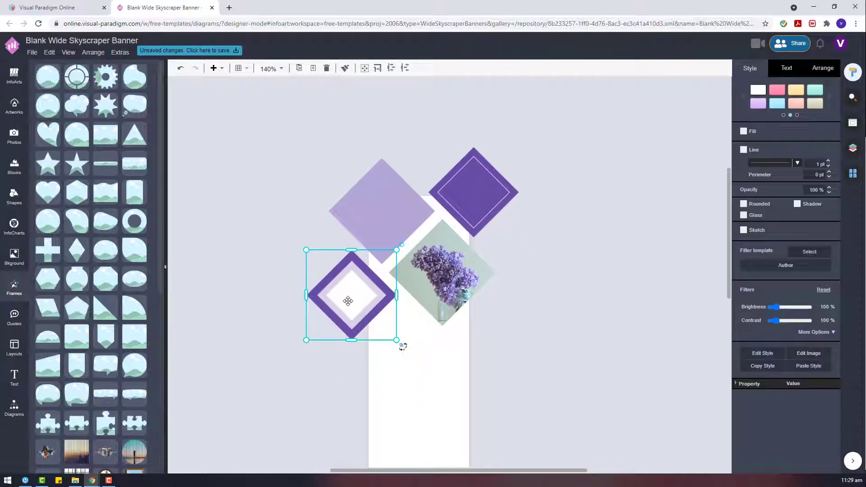
click(578, 319)
scroll(577, 319, down, 2)
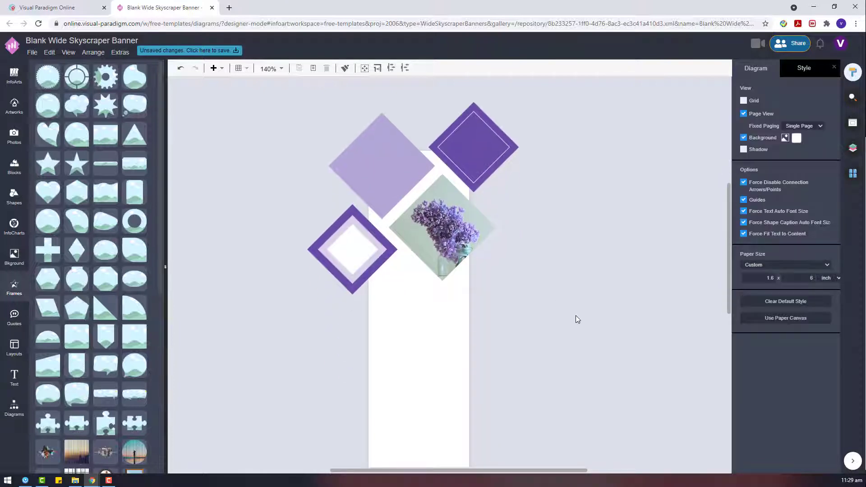
Add a text object beside the banner below the diamonds and enlarge it
double_click(482, 255)
drag(503, 268, 531, 292)
click(545, 221)
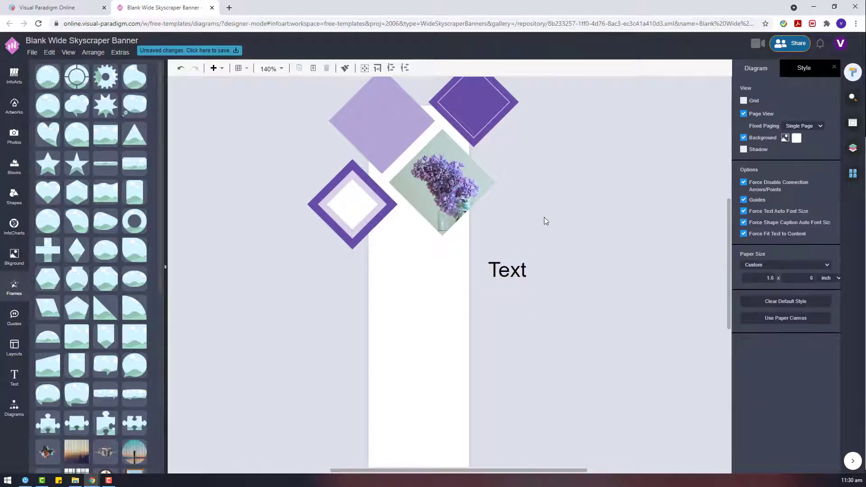
Search the artworks for "flower" and add a pink line-drawn flower stem beside the banner
click(14, 107)
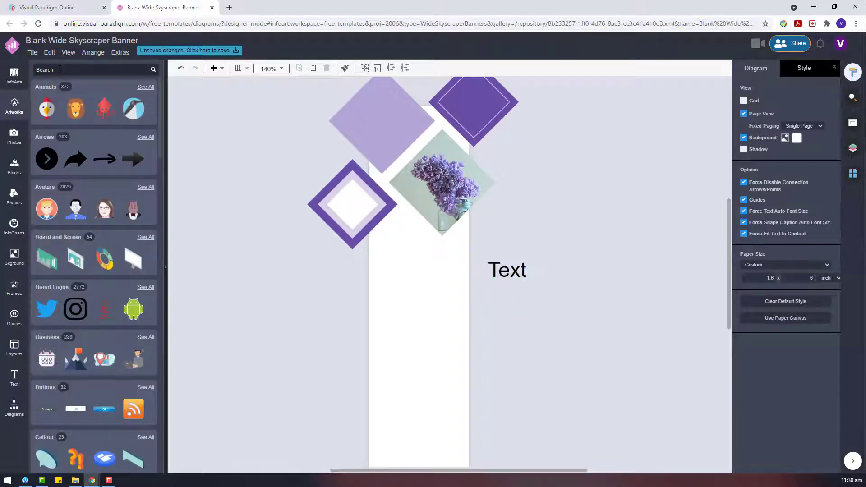
click(60, 69)
text(lavender)
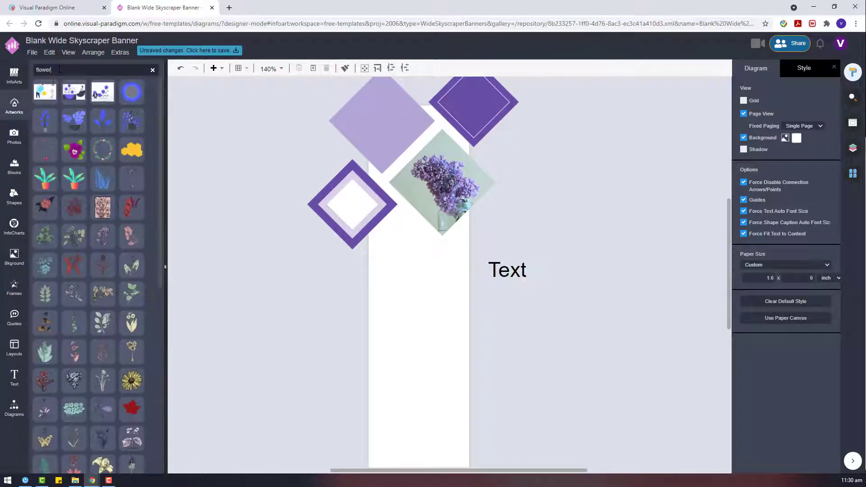
scroll(95, 232, down, 6)
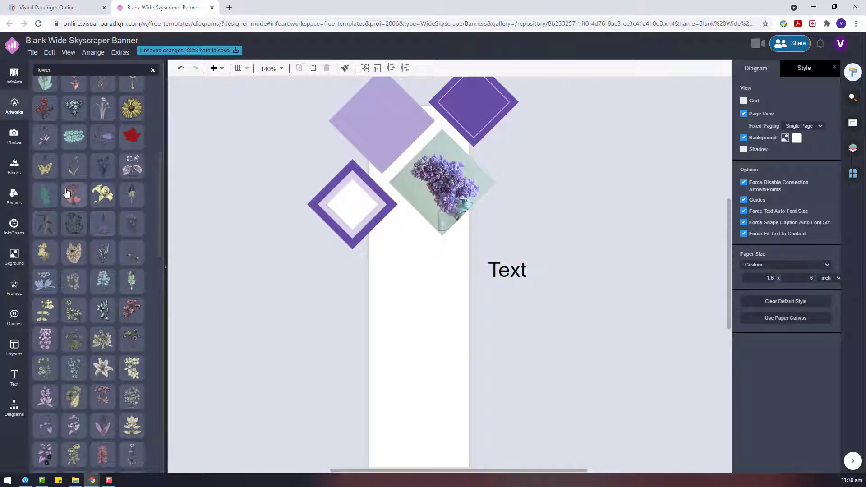
scroll(101, 226, up, 3)
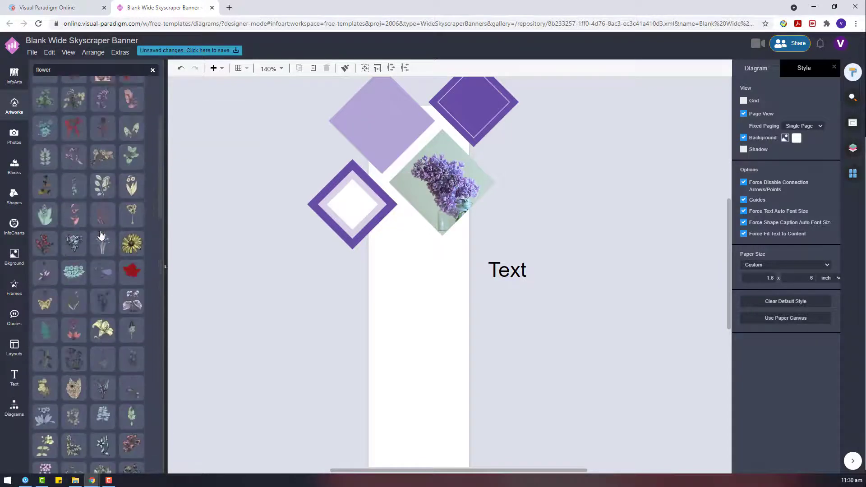
drag(100, 234, 245, 244)
Make the flower artwork's pink colour transparent and its black outlines white
click(747, 103)
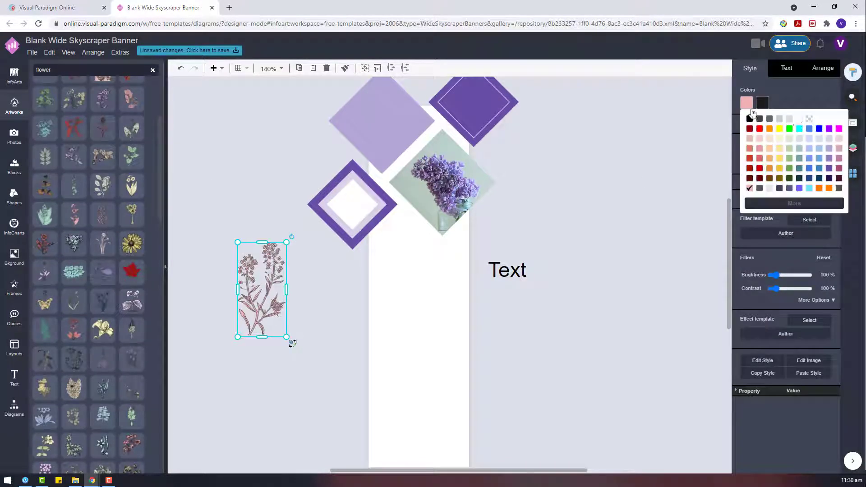
click(808, 118)
click(762, 103)
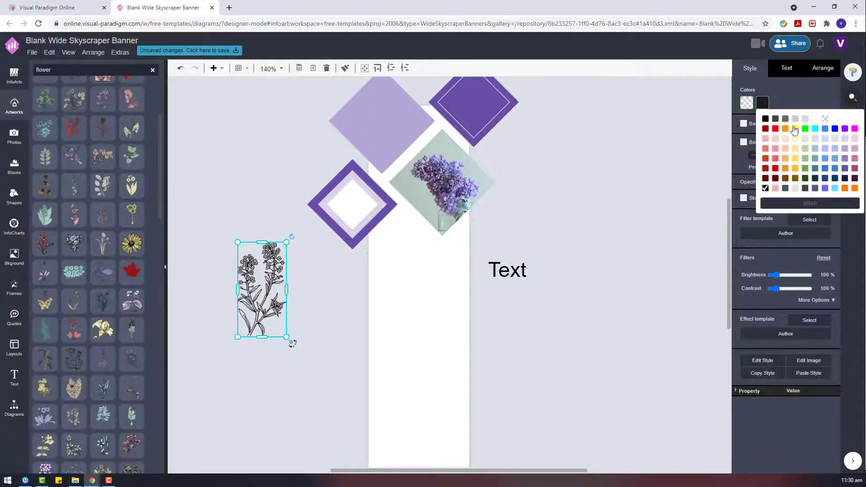
click(815, 118)
Move the white flower artwork onto the light purple diamond and shrink it to fit the diamond's lower part
drag(289, 281, 387, 132)
scroll(406, 217, up, 3)
drag(406, 227, 367, 238)
click(342, 280)
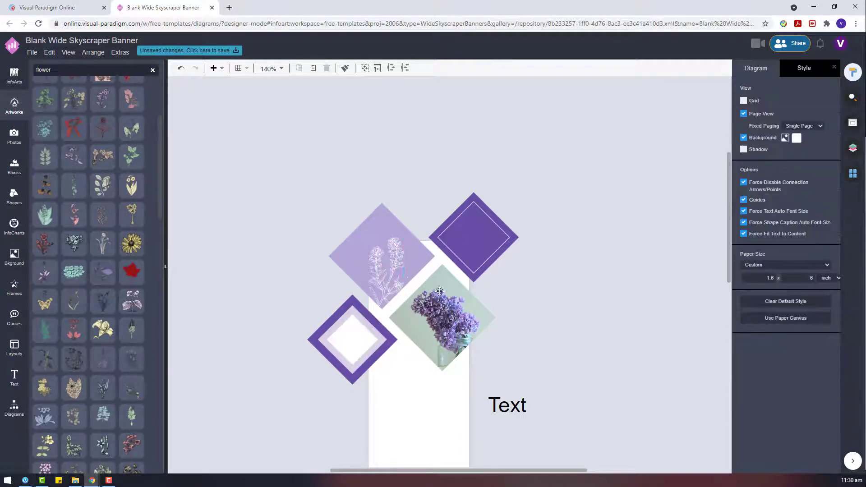
scroll(378, 281, up, 3)
scroll(408, 266, down, 1)
click(421, 260)
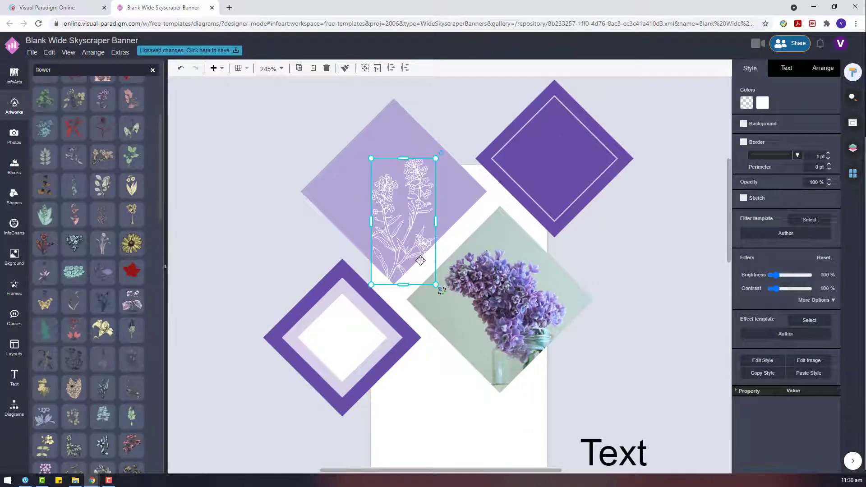
scroll(434, 241, down, 3)
click(532, 339)
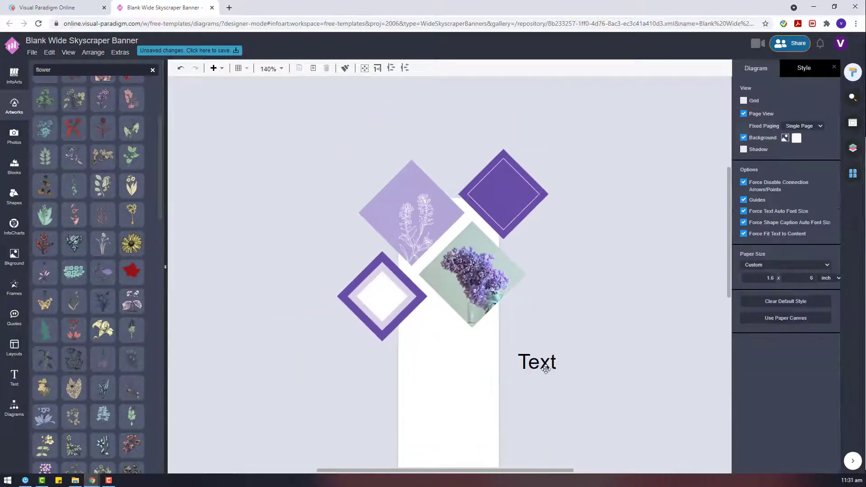
Move the text farther away from the banner and shift the whole diamond cluster slightly down
drag(545, 370, 640, 315)
drag(315, 111, 578, 394)
drag(464, 278, 464, 294)
click(592, 248)
Enlarge the white flower artwork slightly and align it with the banner's left edge
click(426, 242)
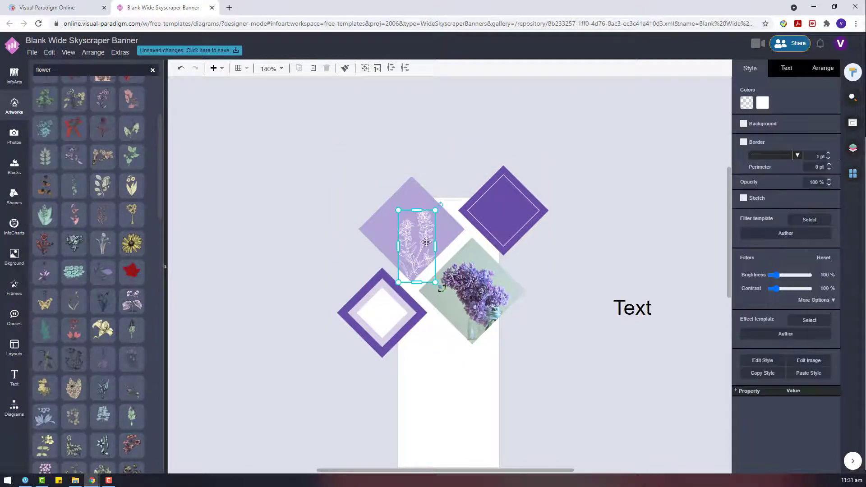
drag(399, 208, 395, 205)
click(534, 306)
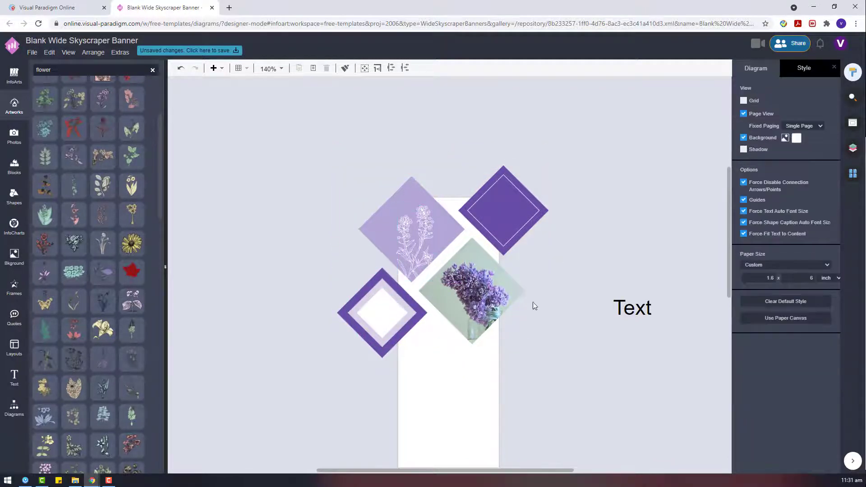
click(421, 255)
scroll(417, 261, up, 10)
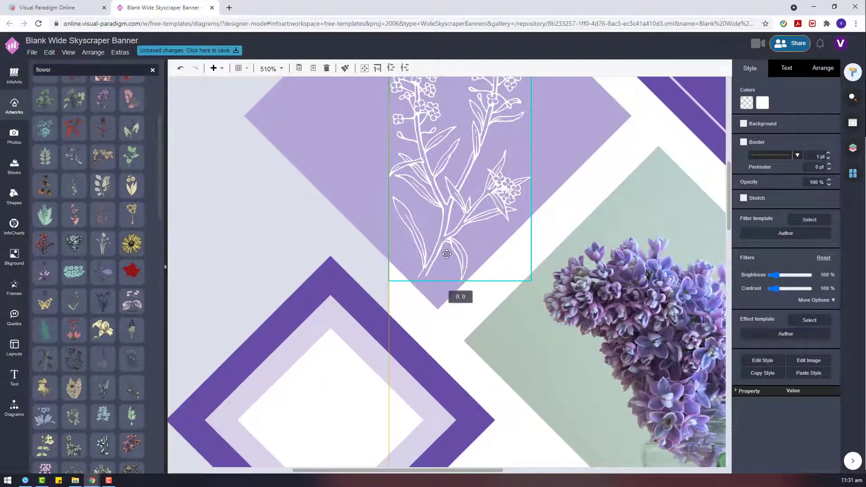
scroll(446, 254, down, 8)
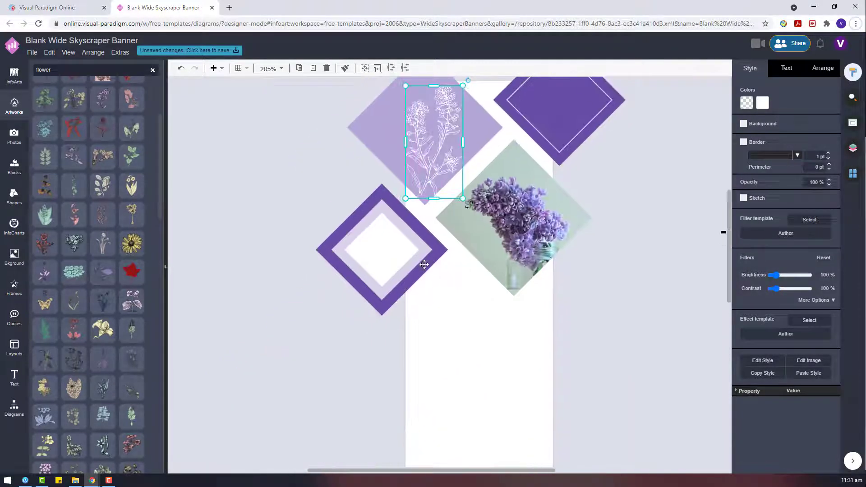
click(568, 301)
Constrain the white flower artwork's proportions and shrink it to about 48 by 94 pt
scroll(568, 299, down, 6)
scroll(460, 189, up, 9)
click(426, 194)
drag(448, 152, 432, 188)
key(ctrl+z)
click(822, 69)
click(617, 267)
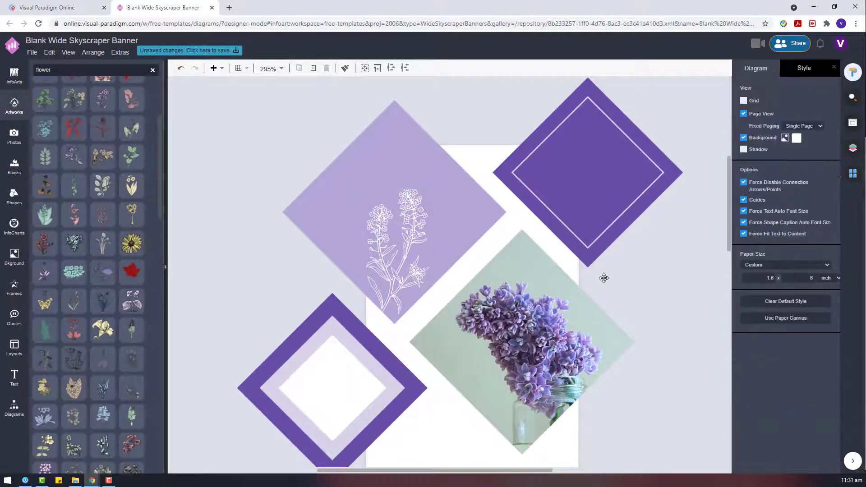
Enlarge the white flower artwork to about 52 by 103 pt and flip it horizontally
scroll(462, 272, down, 6)
click(463, 272)
scroll(74, 280, down, 5)
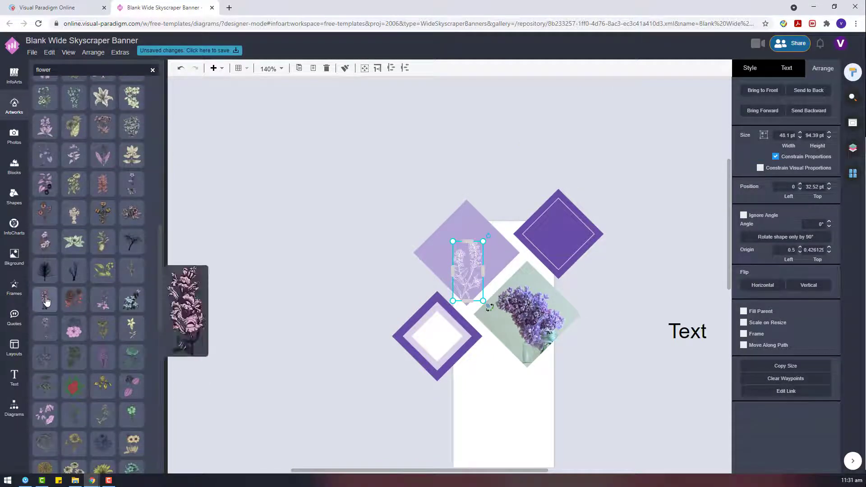
scroll(663, 143, up, 4)
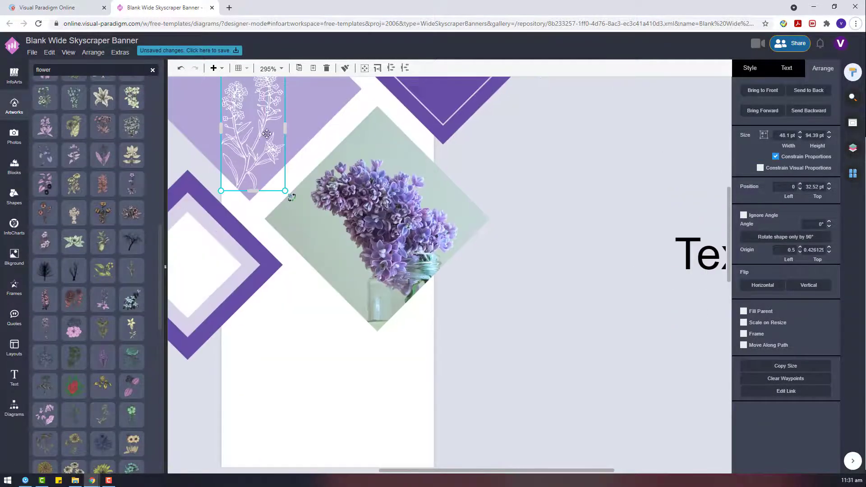
scroll(258, 135, down, 2)
scroll(225, 102, up, 2)
drag(280, 221, 286, 214)
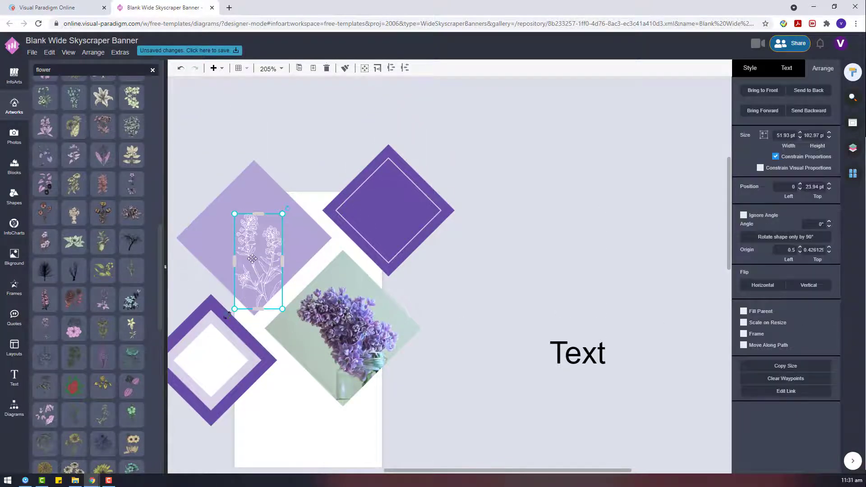
Centre the flipped flower artwork horizontally on the light purple diamond, at about -4.76, 21
scroll(214, 255, up, 3)
drag(290, 310, 282, 293)
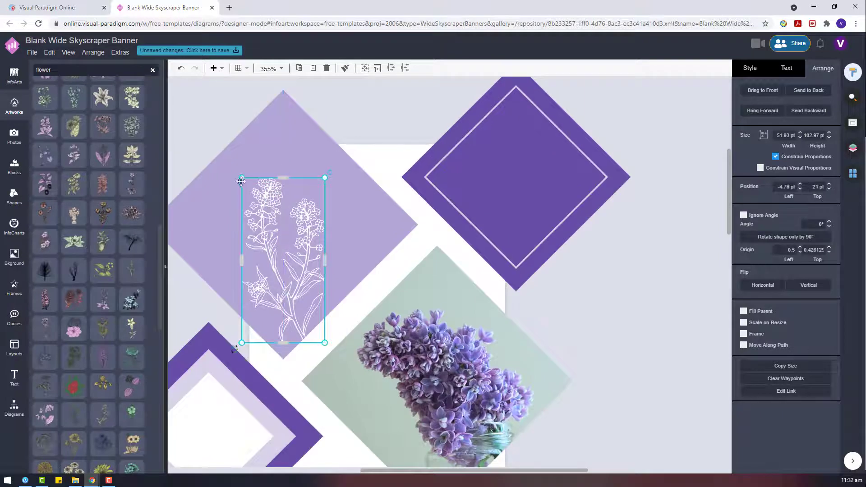
click(560, 284)
scroll(602, 340, down, 3)
scroll(523, 396, right, 3)
scroll(523, 396, down, 7)
click(551, 319)
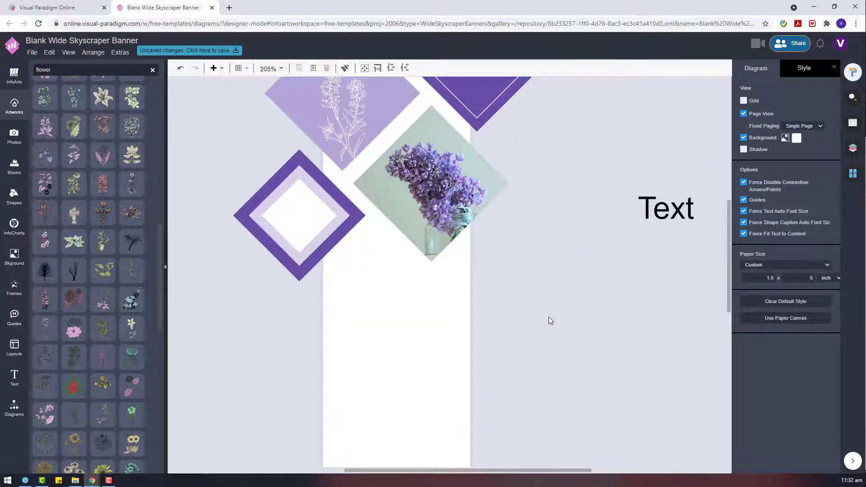
Set the text's font to Archivo Narrow
click(650, 219)
click(786, 67)
click(784, 99)
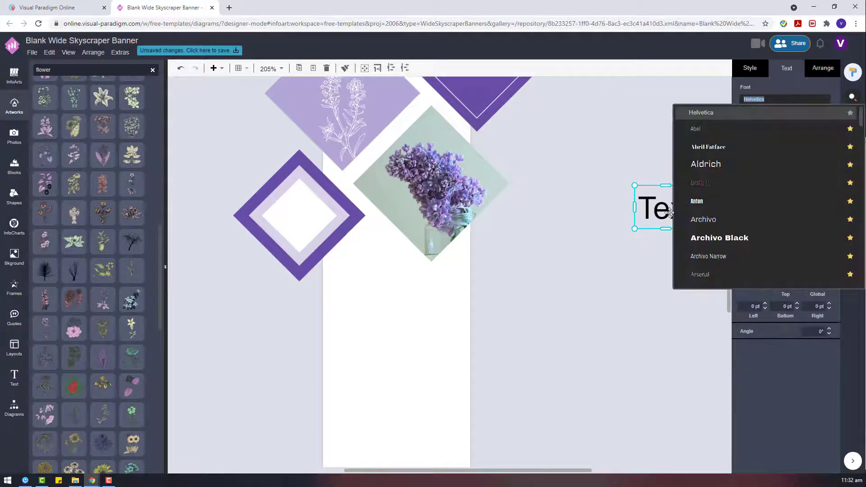
scroll(669, 212, down, 4)
click(708, 256)
Move the text onto the banner below the diamonds and format it as left-aligned light purple
scroll(460, 194, up, 2)
drag(696, 141, 396, 267)
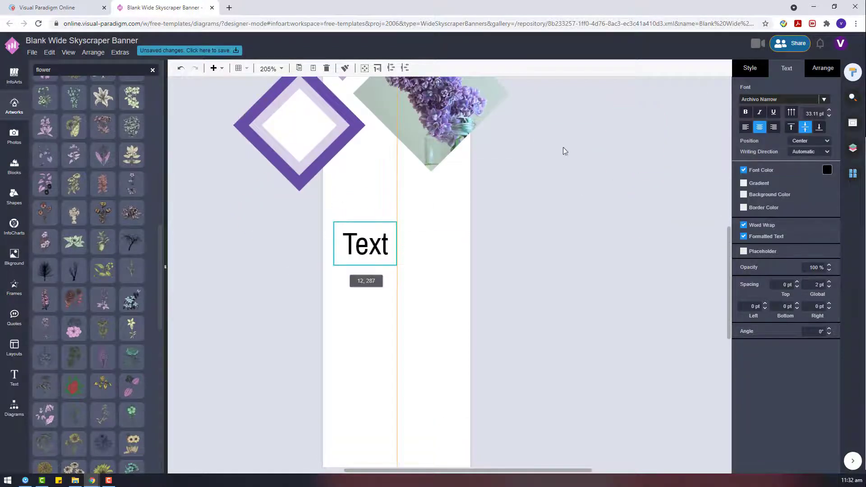
click(827, 171)
click(845, 214)
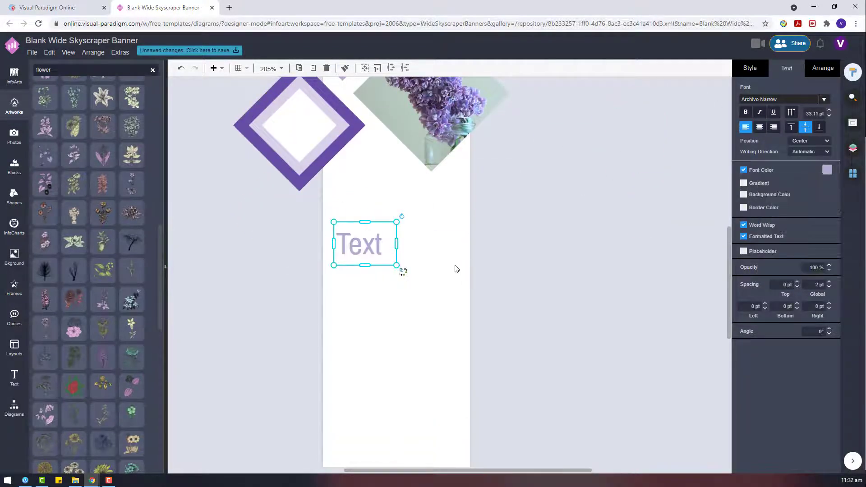
Duplicate the light purple text in dark purple directly below it and enlarge both text boxes to about 116 by 67 pt
click(845, 234)
drag(679, 212, 328, 292)
drag(522, 342, 262, 191)
click(822, 68)
drag(374, 299, 421, 343)
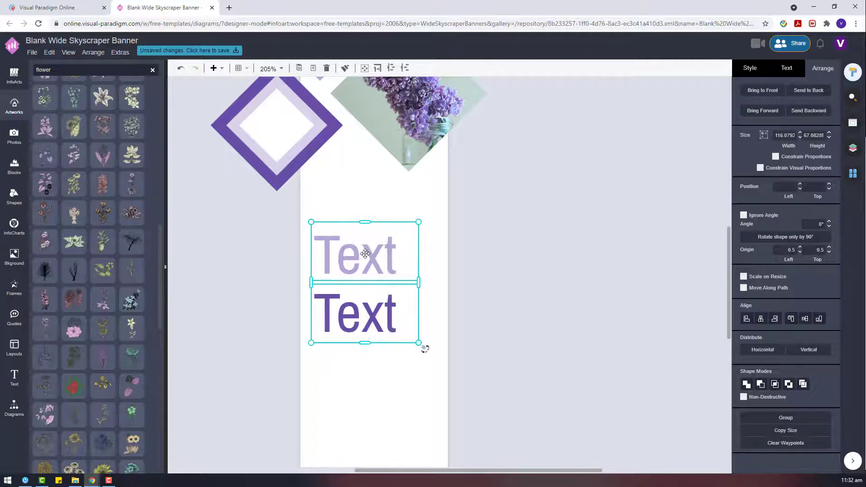
Duplicate the large light purple text and place the copy above the original
click(458, 265)
scroll(451, 253, down, 2)
click(370, 205)
drag(370, 206, 368, 124)
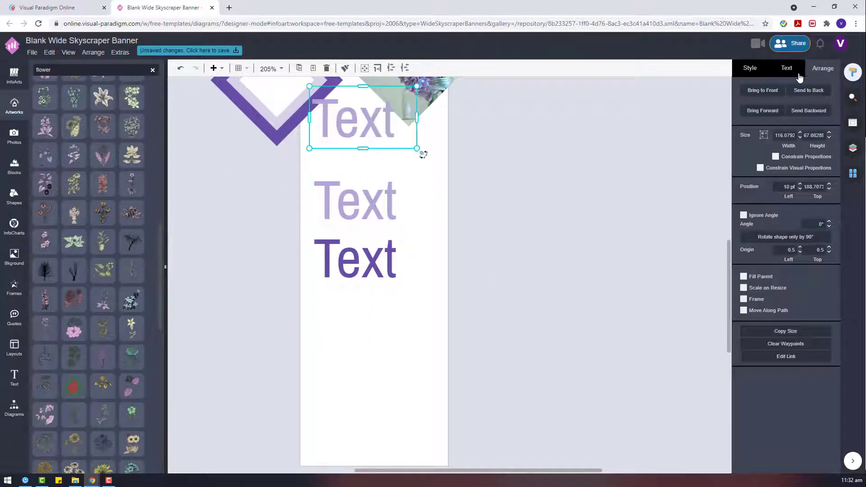
Format the upper text copy as dark grey at 20 pt and place it below the dark purple text
click(796, 72)
click(827, 169)
click(786, 183)
click(806, 113)
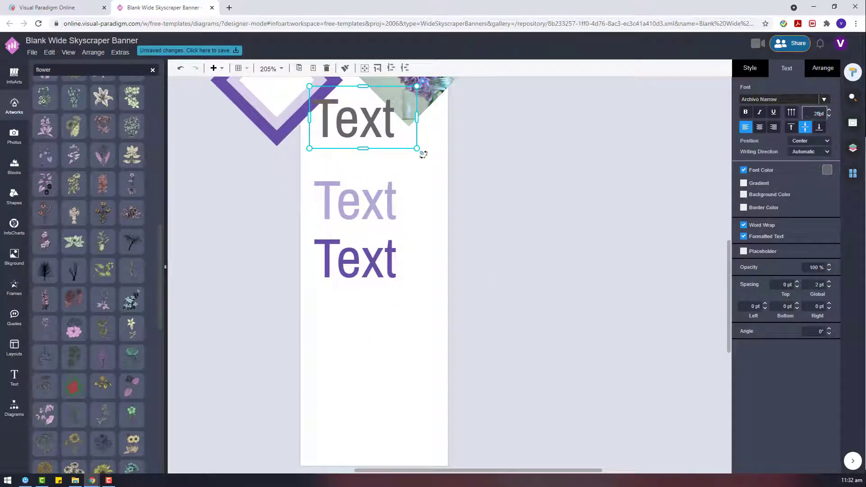
text(20)
key(Return)
drag(336, 118, 340, 301)
click(401, 404)
Add a 120 by 60 pt rectangle beside the banner's text, in the light purple of the flower diamond
scroll(314, 335, up, 4)
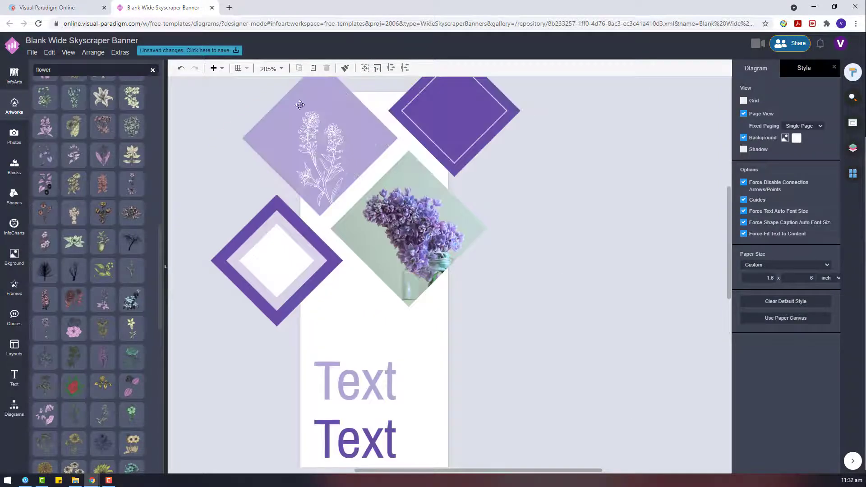
click(256, 134)
drag(255, 134, 546, 260)
click(833, 74)
key(Delete)
click(14, 407)
click(46, 379)
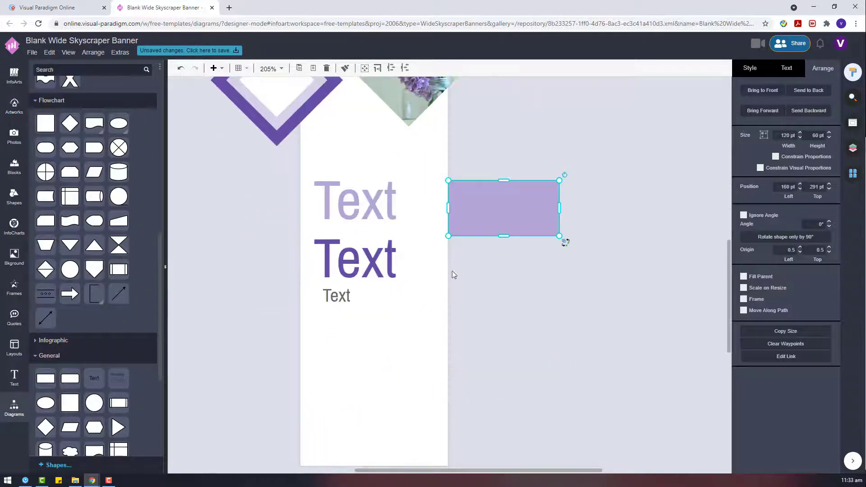
Turn the rectangle into a thin 134 by 5 pt bar across the banner below the grey text
drag(514, 197, 441, 346)
drag(378, 345, 373, 326)
click(750, 69)
drag(372, 375, 373, 331)
click(821, 69)
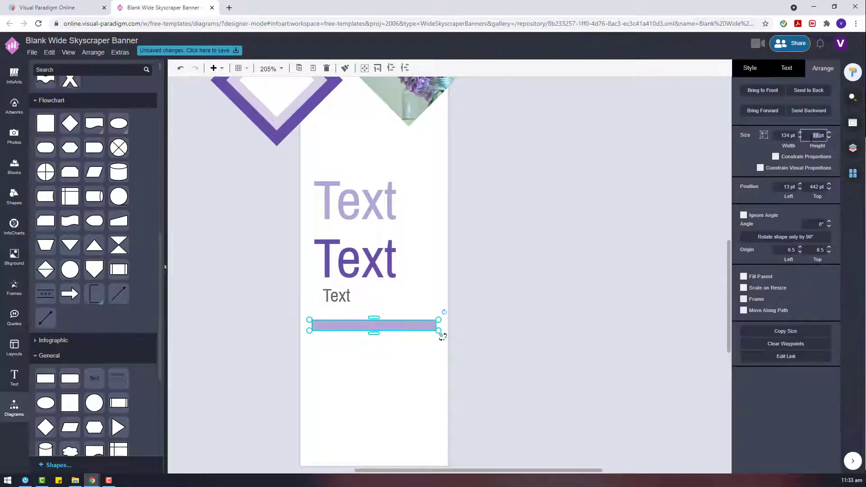
text(5)
key(Return)
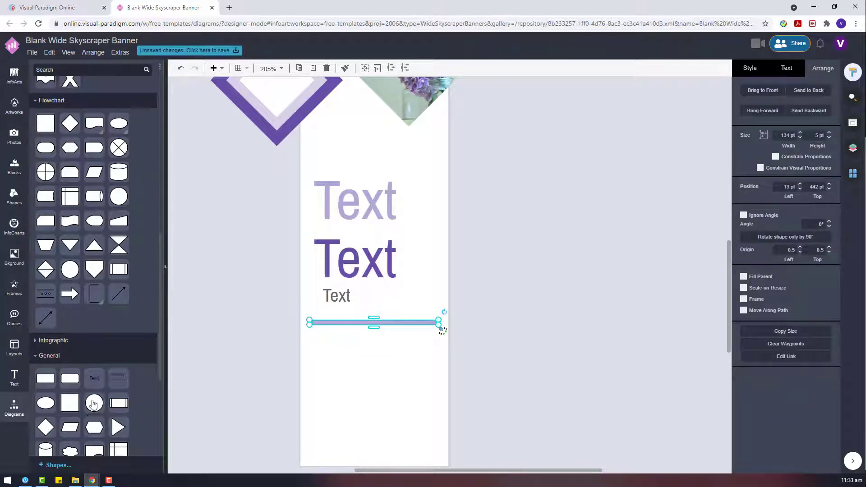
Add a light purple rounded rectangle below the bar, 120 by 33 pt, with fully rounded ends
drag(69, 379, 354, 345)
scroll(354, 347, down, 4)
drag(408, 162, 410, 189)
drag(458, 192, 448, 193)
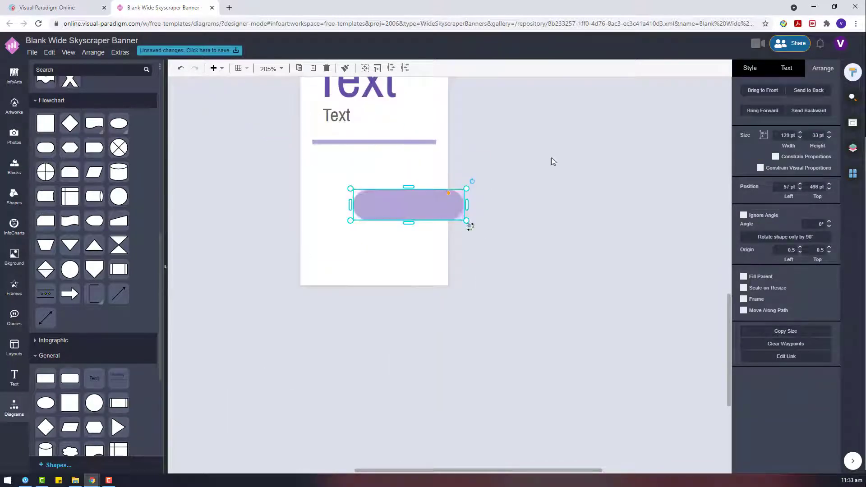
Reduce the rounded rectangle's corner rounding and fit it below the bar at about the bar's width
click(758, 71)
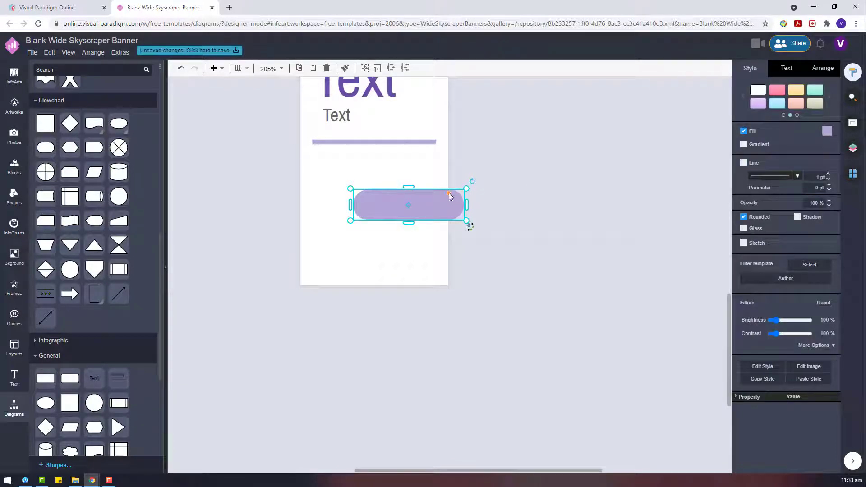
drag(406, 205, 375, 238)
drag(321, 256, 314, 256)
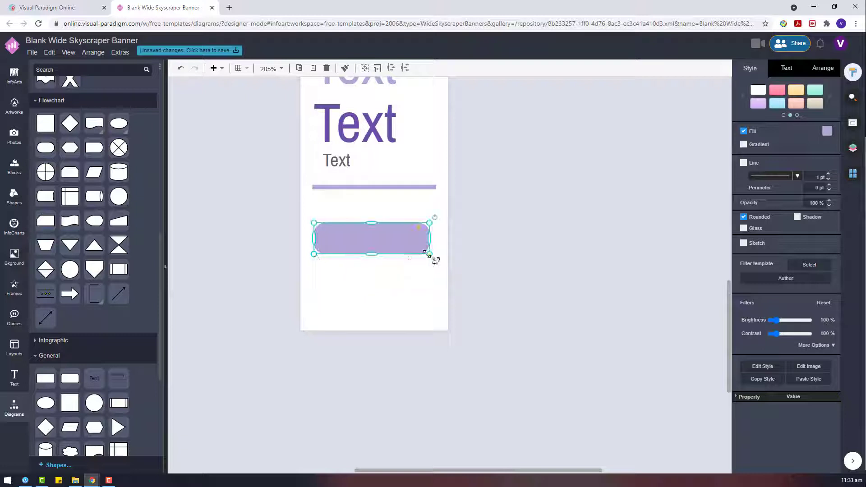
drag(397, 239, 385, 252)
click(545, 280)
scroll(546, 280, up, 4)
scroll(436, 350, down, 3)
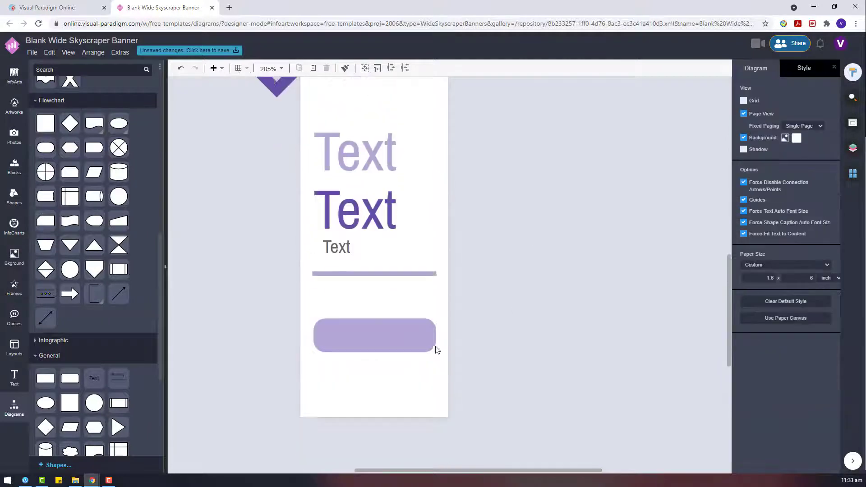
Add a rectangle at the bottom edge of the banner and fill it with dark purple, without an outline
drag(46, 380, 373, 311)
click(827, 163)
click(748, 164)
click(827, 131)
click(845, 205)
click(510, 263)
scroll(532, 261, down, 5)
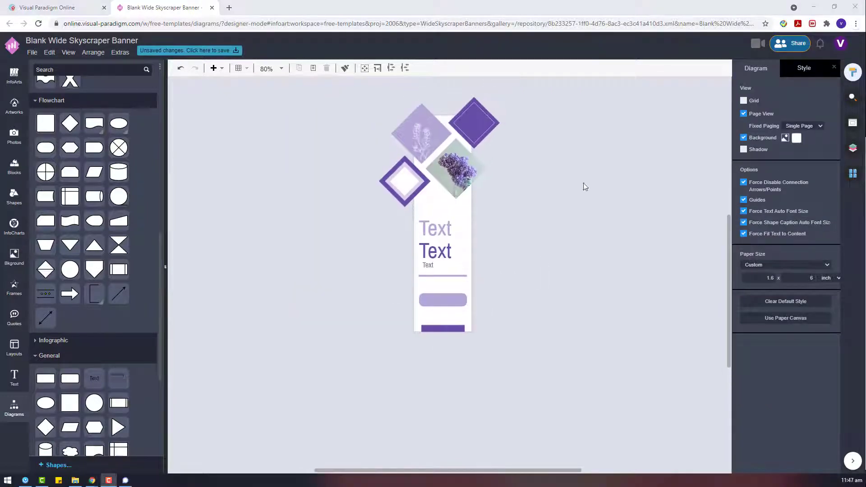
click(478, 114)
double_click(477, 114)
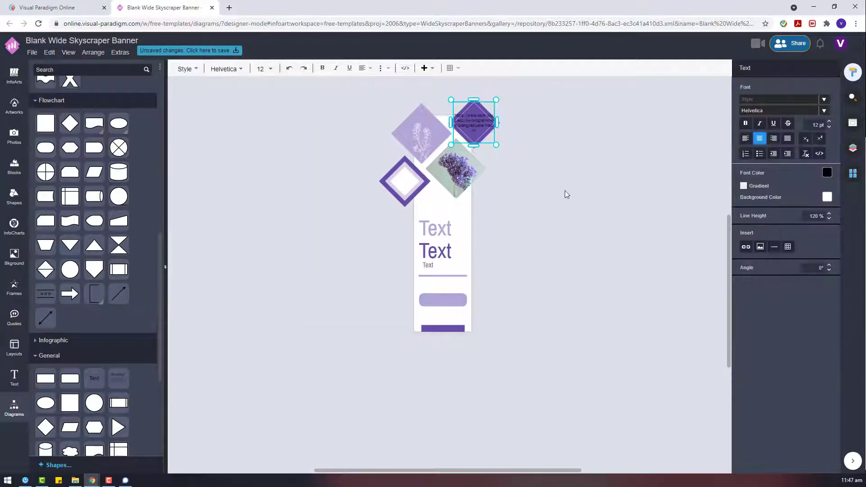
click(567, 194)
Duplicate the thin outline diamond from the dark purple diamond beside the banner and set the copy's line colour to white
click(486, 118)
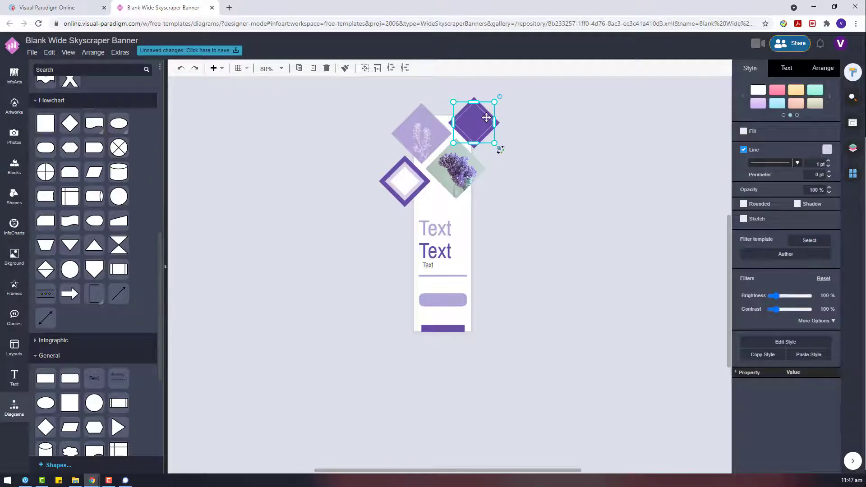
right_click(486, 118)
click(493, 115)
right_click(492, 114)
click(479, 117)
right_click(479, 118)
click(510, 235)
click(474, 126)
drag(474, 126, 514, 196)
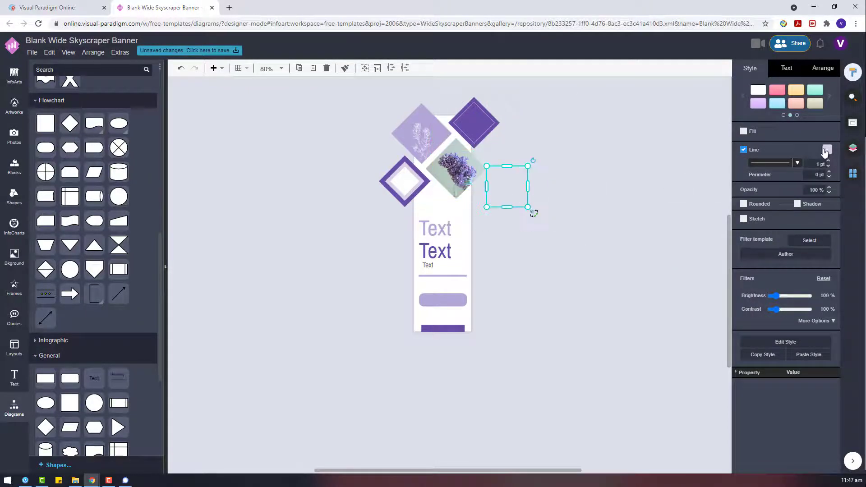
click(826, 149)
click(542, 261)
Centre the white outline diamond on the flower photo
scroll(542, 261, up, 4)
scroll(542, 255, up, 3)
drag(543, 258, 440, 218)
click(461, 251)
click(374, 233)
click(375, 220)
Duplicate the white outline diamond, enlarging the copy and centring it on the photo as an outer frame
key(ctrl+c)
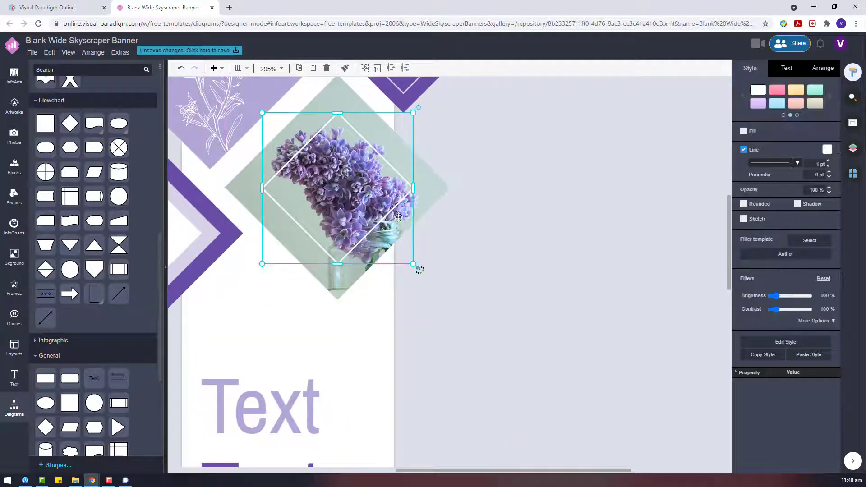
key(ctrl+v)
drag(630, 246, 660, 215)
drag(569, 305, 337, 187)
click(483, 202)
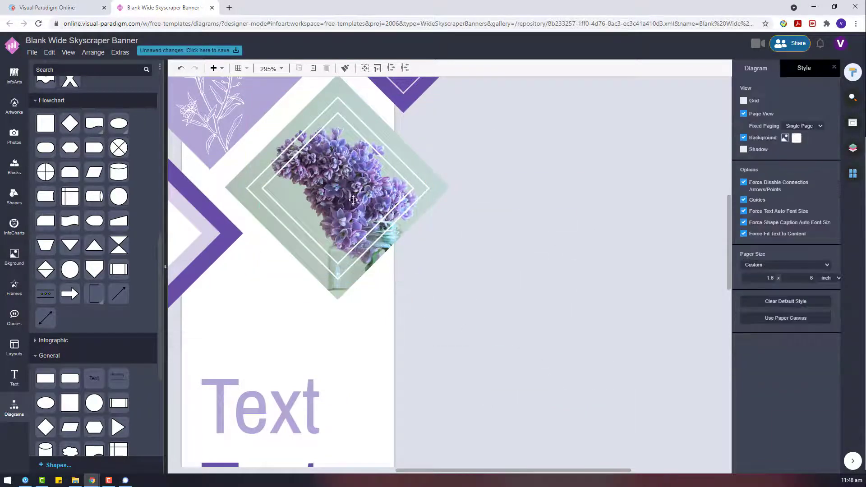
Replace the light purple placeholder text with LAVENDER
scroll(495, 359, down, 2)
scroll(447, 327, down, 2)
double_click(344, 269)
key(BackSpace)
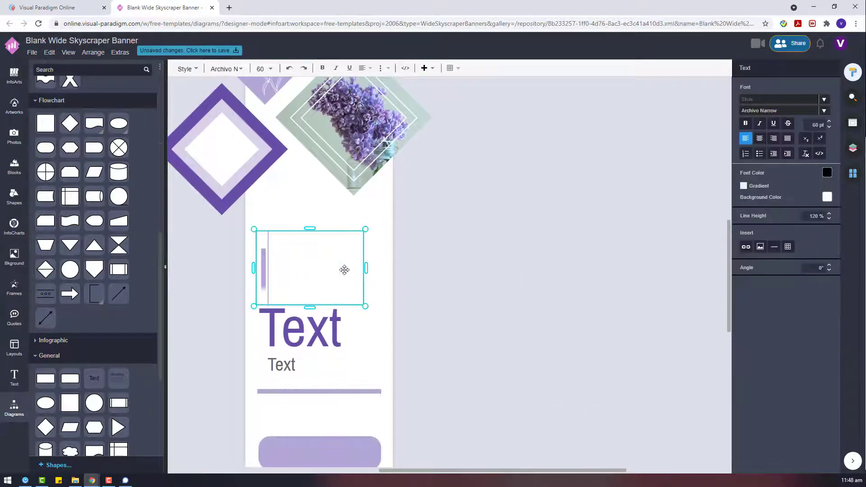
text(LAVE)
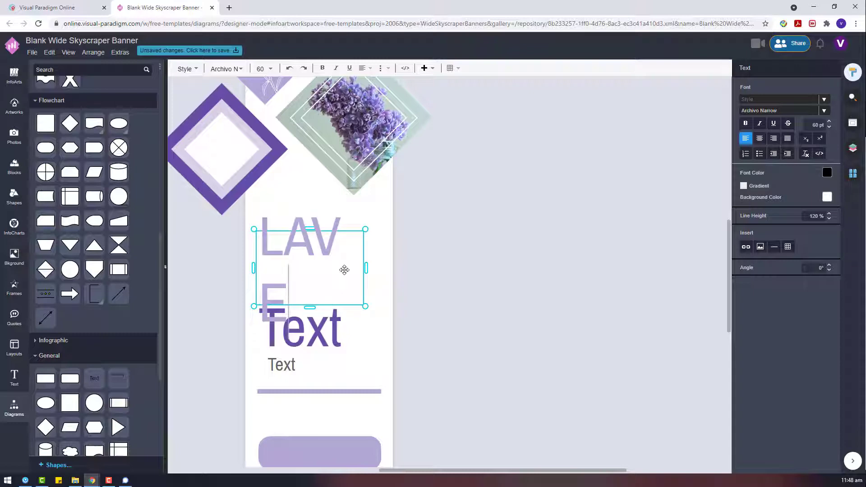
text(NDER)
key(Escape)
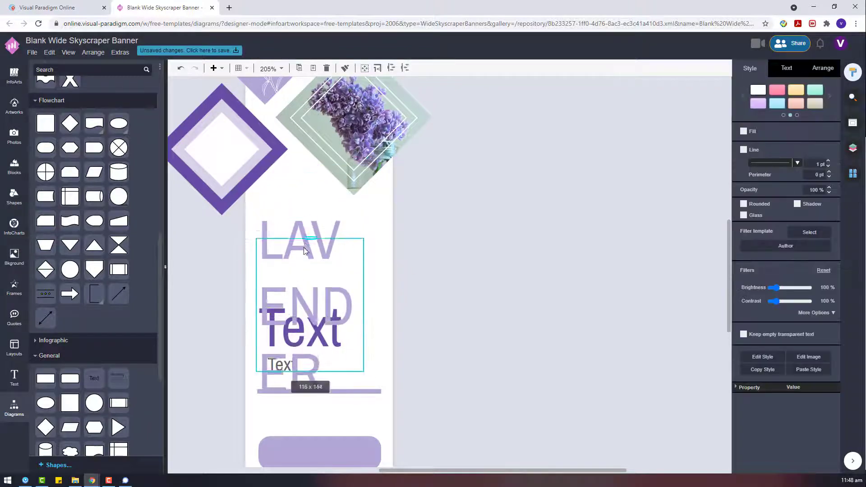
Move the dark purple text off the banner and fit LAVENDER on one line across the banner's width
drag(303, 247, 307, 270)
drag(276, 316, 521, 326)
mouse_move(321, 276)
mouse_down()
mouse_move(323, 251)
mouse_move(313, 294)
mouse_move(329, 289)
mouse_move(329, 275)
mouse_up()
drag(365, 250, 391, 236)
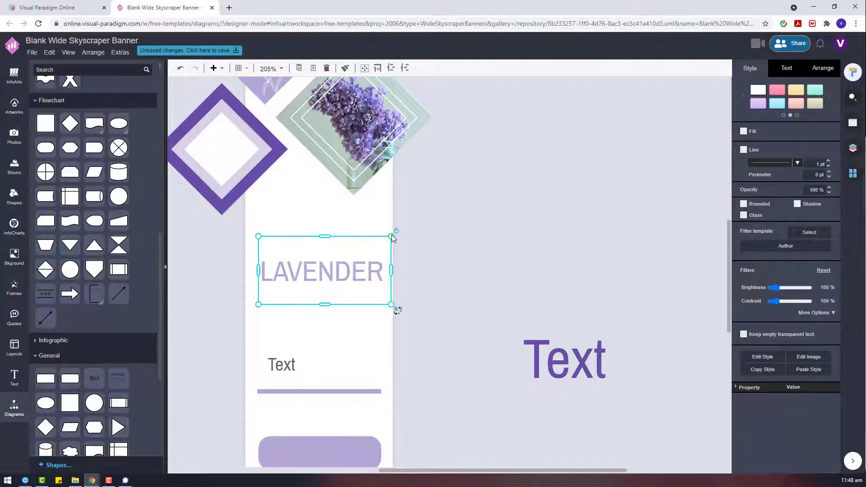
drag(324, 270, 319, 273)
Place the dark purple text below LAVENDER and replace its wording with ESSENCE OIL
click(583, 369)
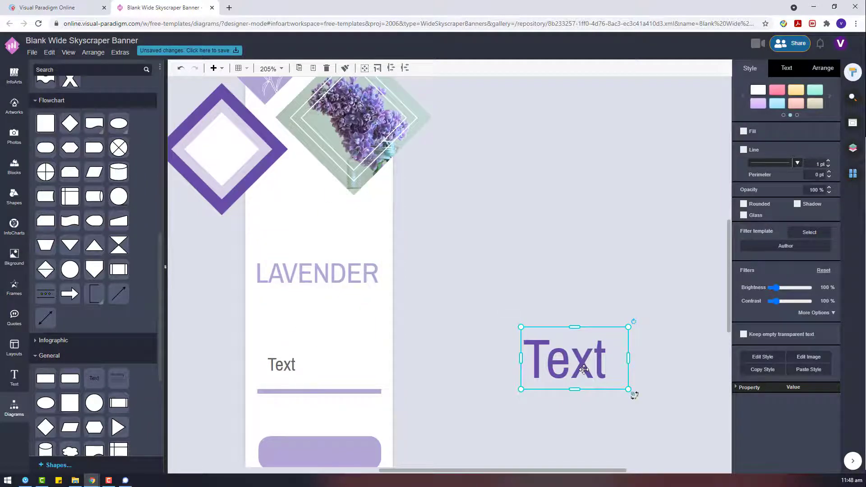
drag(583, 369, 317, 319)
text(ES)
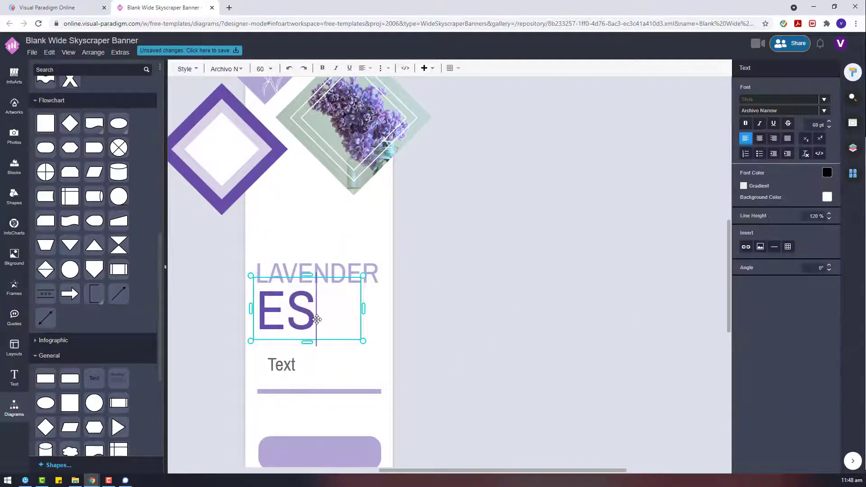
text(SENCE)
key(Escape)
double_click(292, 368)
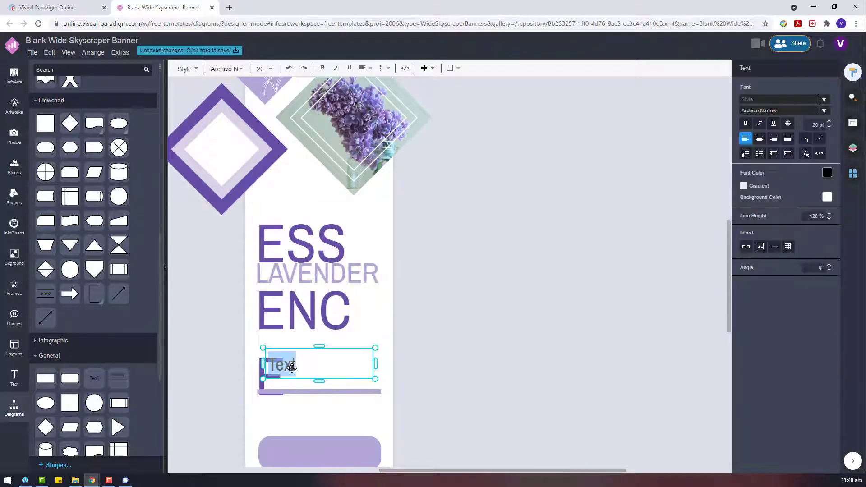
double_click(334, 401)
click(333, 402)
text(OIL)
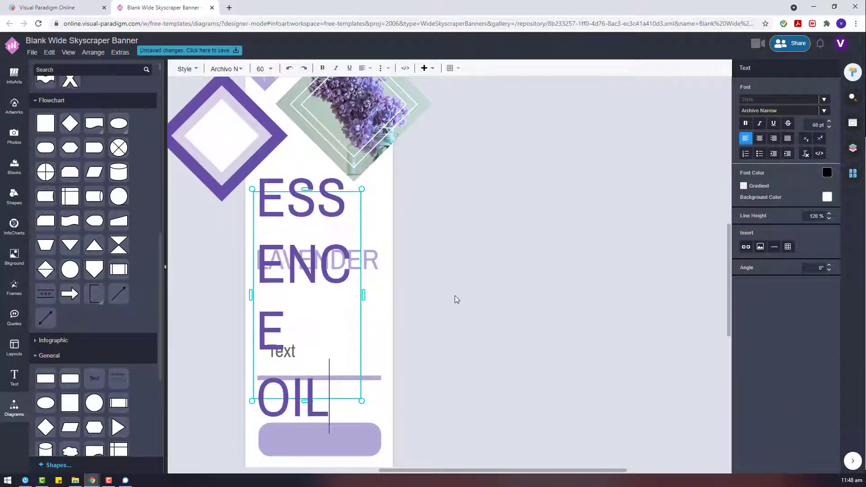
click(455, 296)
Shrink ESSENCE OIL to a single line and fit both title text boxes to their content
click(311, 181)
drag(306, 159, 309, 283)
drag(506, 333, 232, 241)
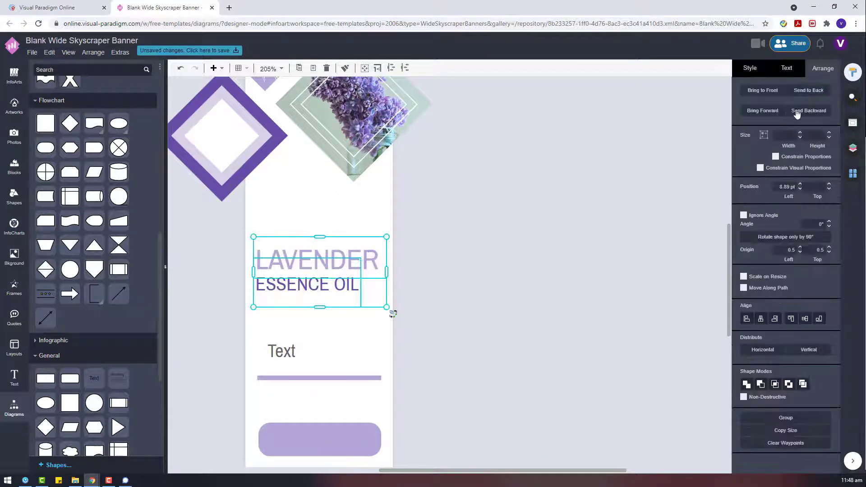
click(762, 134)
click(785, 68)
click(487, 216)
Adjust the vertical spacing so ESSENCE OIL sits closely beneath LAVENDER
drag(315, 278, 316, 274)
drag(460, 353, 381, 317)
drag(342, 267, 343, 291)
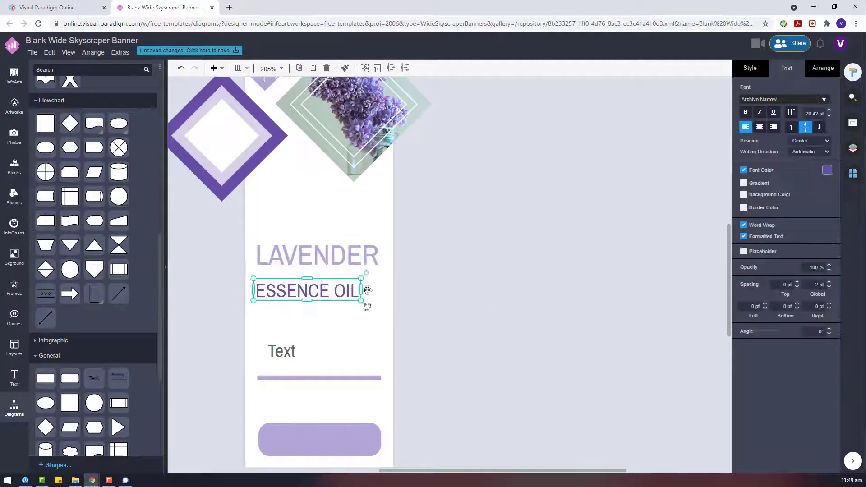
drag(319, 247, 318, 257)
Enlarge the LAVENDER and ESSENCE OIL texts slightly together and make them bold
drag(451, 333, 193, 219)
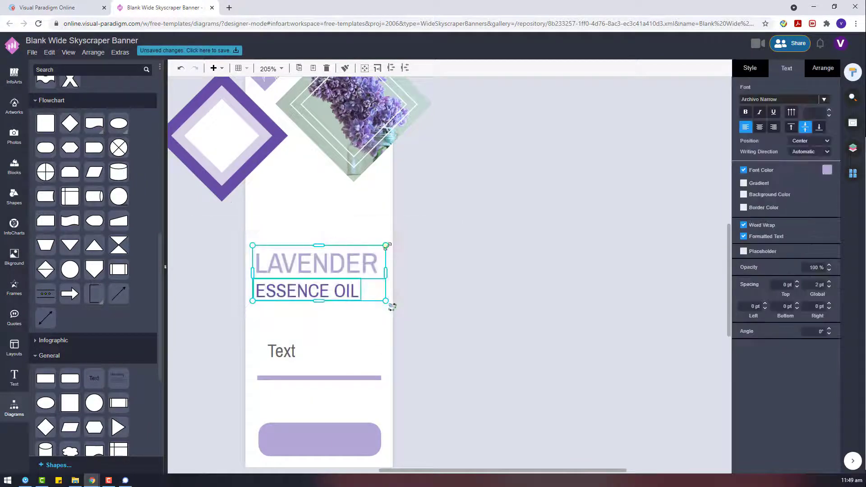
drag(386, 245, 391, 243)
key(ctrl+b)
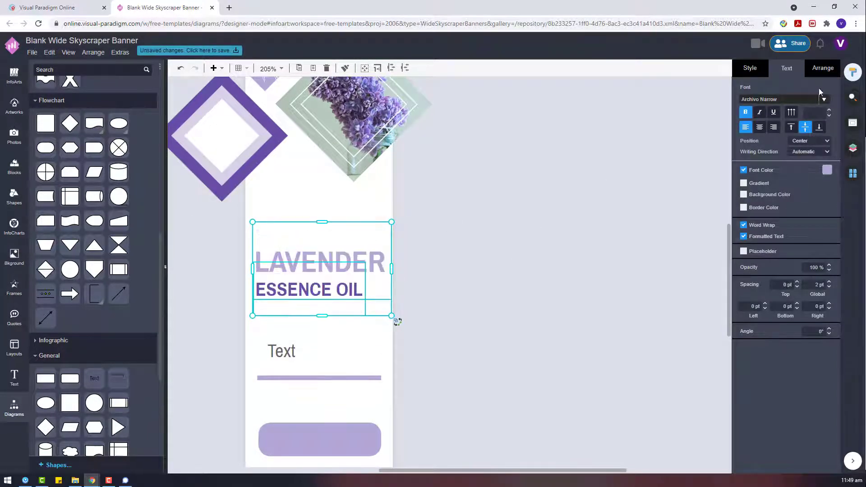
Move both title lines slightly lower on the banner and nudge them left to the margin
click(822, 68)
drag(295, 273, 296, 279)
click(444, 332)
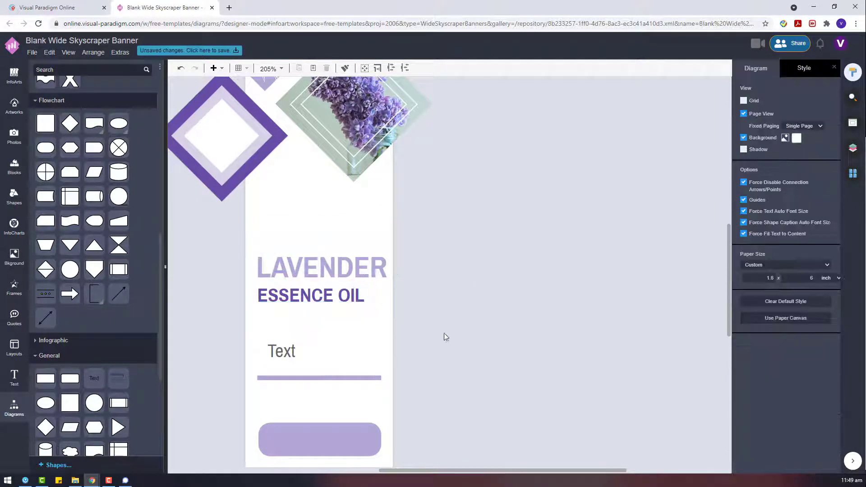
drag(439, 346, 224, 223)
key(Left)
key(Left)
click(507, 320)
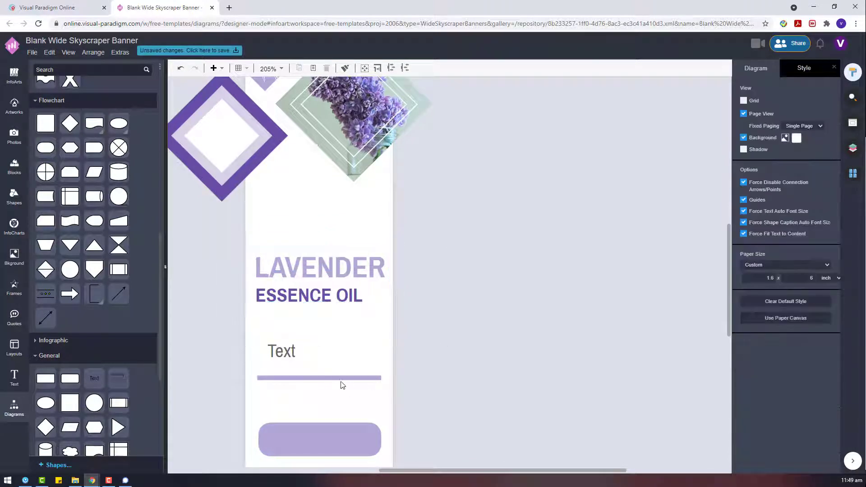
drag(481, 352, 240, 241)
key(Left)
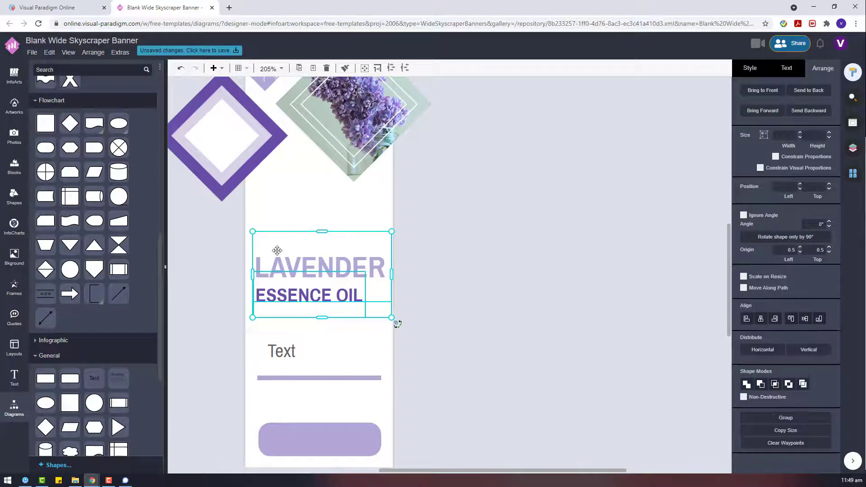
click(445, 292)
Move the grey text directly below ESSENCE OIL and shift the thin bar up, both aligned to the title's left edge
drag(281, 378, 272, 326)
click(317, 332)
click(786, 68)
click(485, 312)
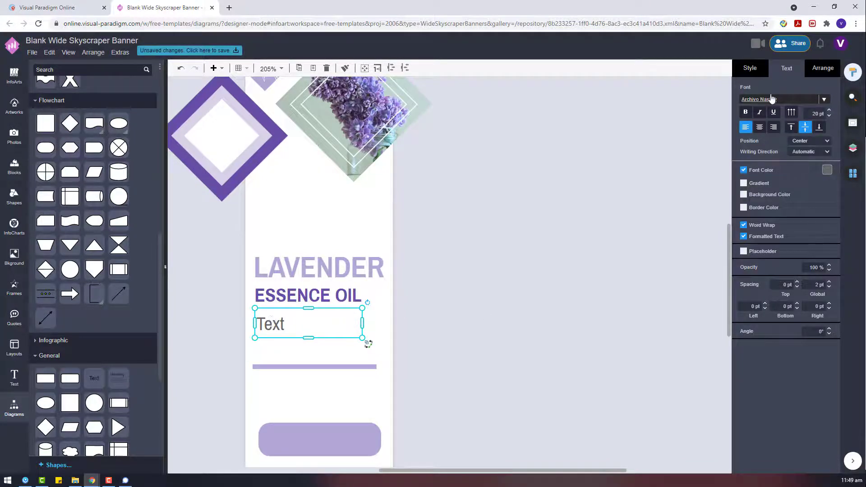
Set the grey text to Abel at 12 pt and widen its box to about the width of LAVENDER
click(769, 99)
click(727, 135)
drag(363, 324, 386, 342)
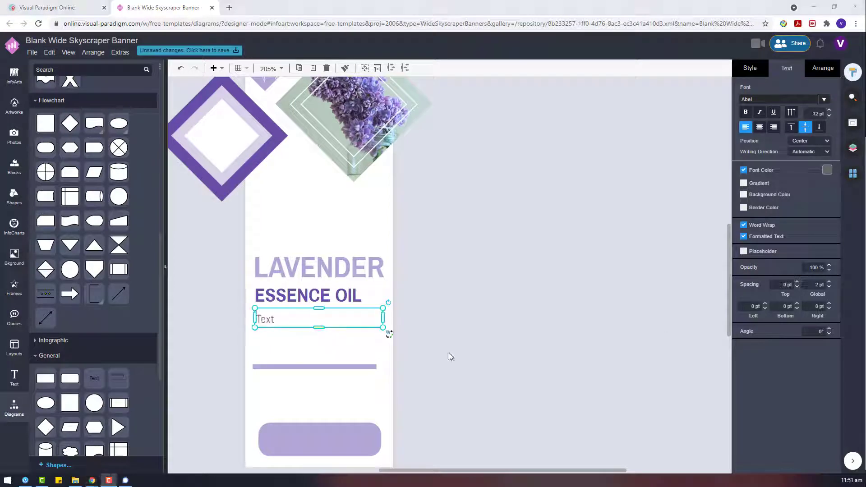
Replace the grey placeholder text with ORGANIC ESSENCE OIL FOR YOUR LUXUERY ENJOYMENT and fit its box to 139 × 7 pt
double_click(287, 313)
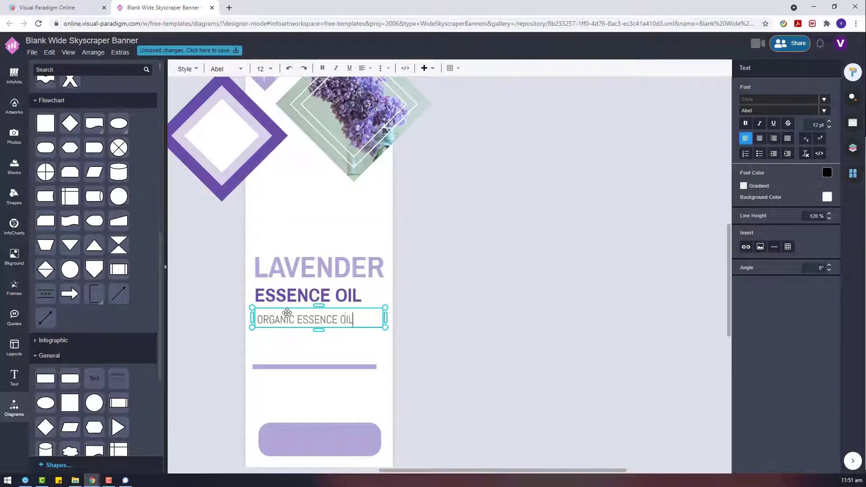
text(R YOUR LUXURY ENJOYMENT)
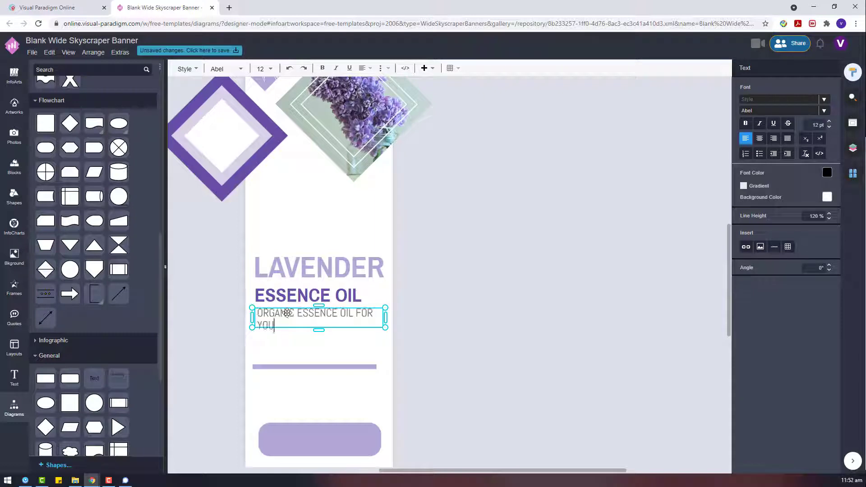
click(393, 321)
drag(321, 306, 321, 315)
click(822, 68)
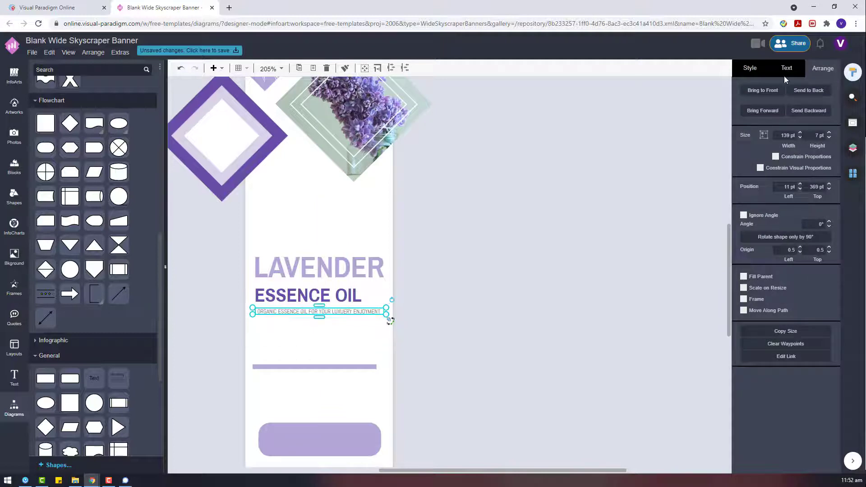
click(354, 338)
Make the tagline below ESSENCE OIL bold
scroll(356, 336, up, 3)
drag(475, 470, 434, 471)
click(378, 289)
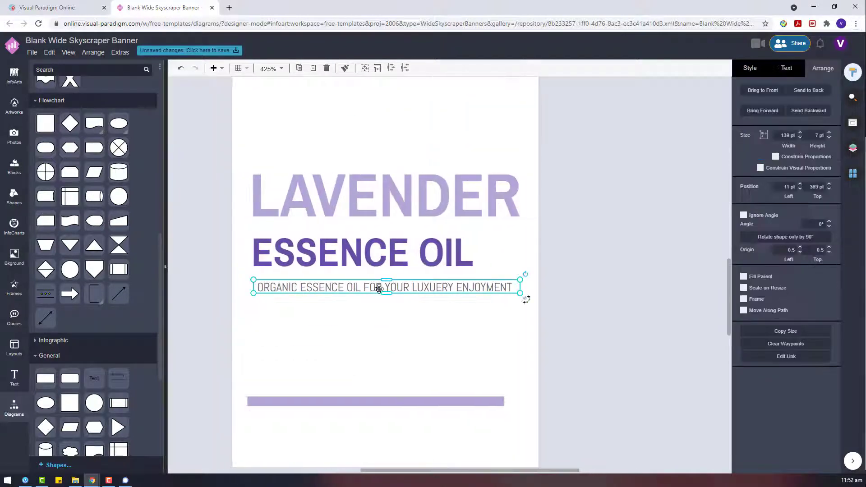
click(787, 70)
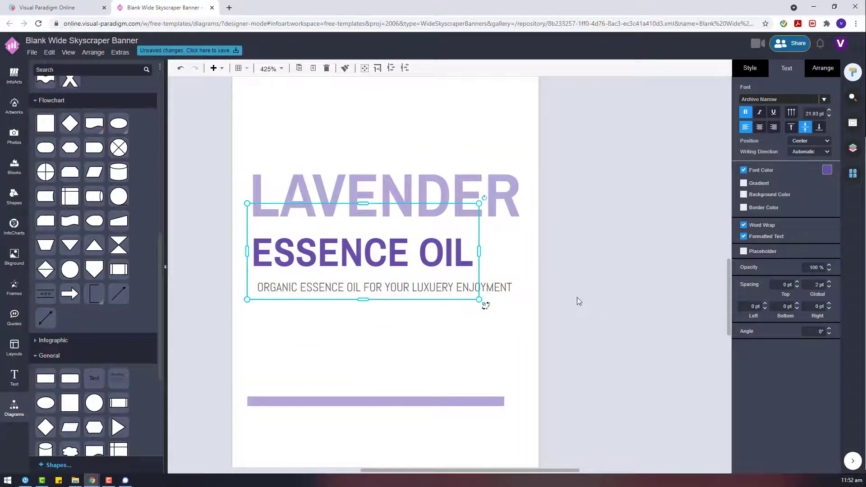
click(744, 113)
click(569, 304)
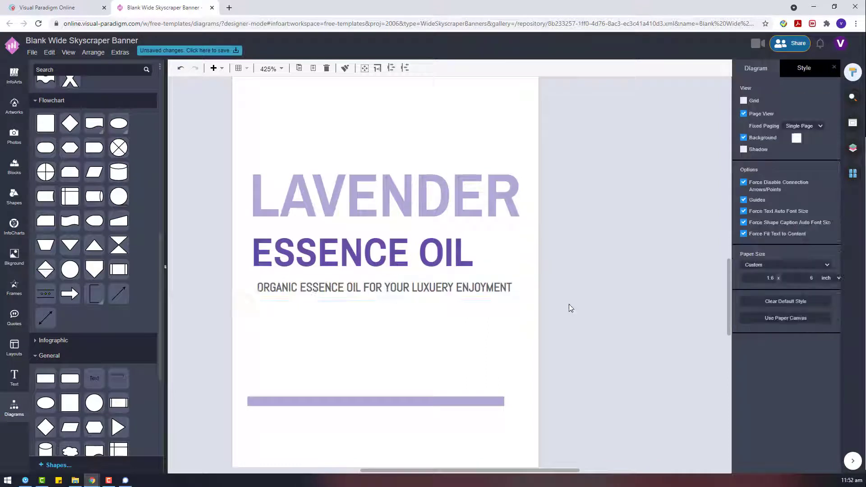
Align the tagline with the title's left edge, set its font to 7 pt and widen its box to about 156 pt
click(315, 286)
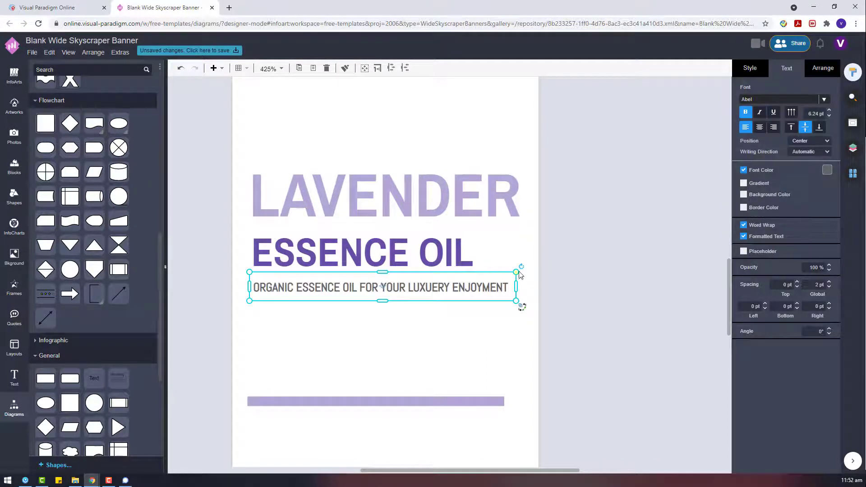
drag(519, 271, 543, 286)
click(829, 111)
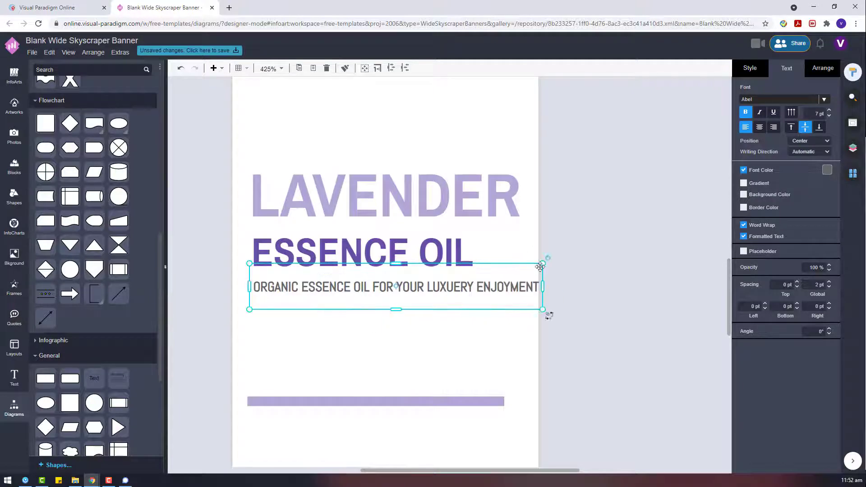
click(821, 70)
click(763, 134)
drag(340, 272, 285, 283)
mouse_move(546, 291)
mouse_down()
mouse_move(530, 284)
mouse_move(535, 293)
mouse_move(549, 288)
mouse_up()
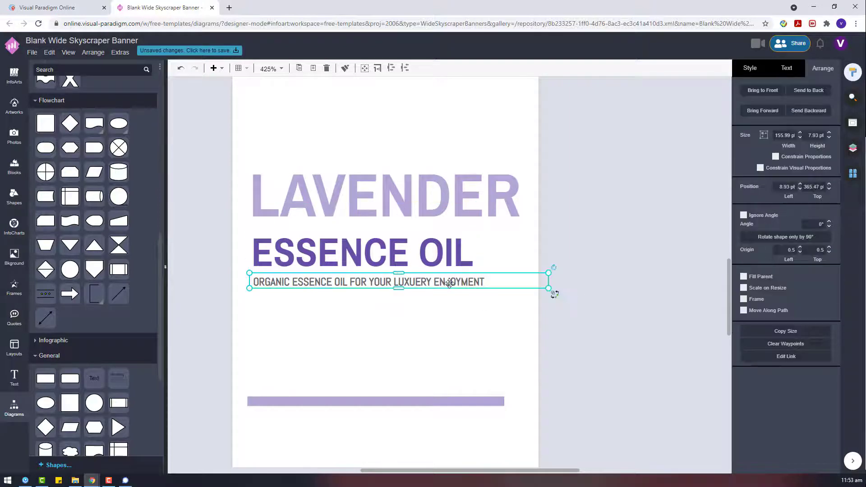
Set the tagline's font size to 6.5 pt
click(800, 74)
click(816, 114)
text(6)
key(Return)
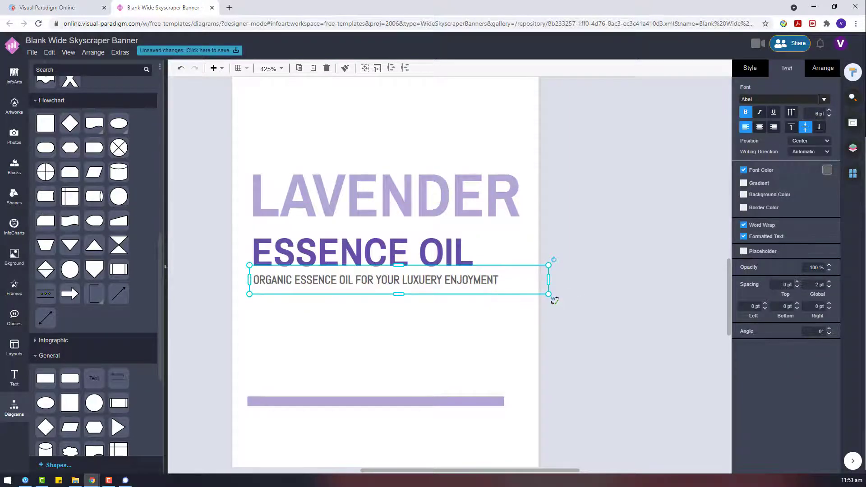
text(6.5)
key(Return)
click(602, 259)
Fit the tagline box to its text height and move it down to about 375 pt from the banner's upper edge
click(418, 275)
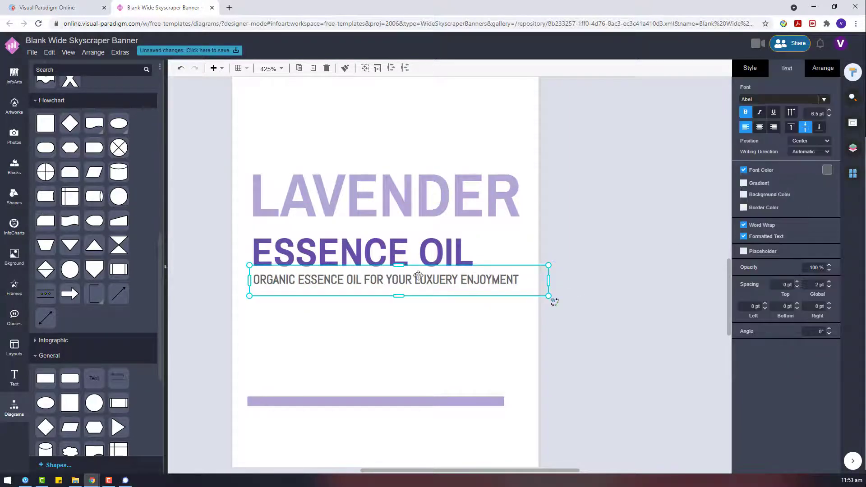
click(819, 75)
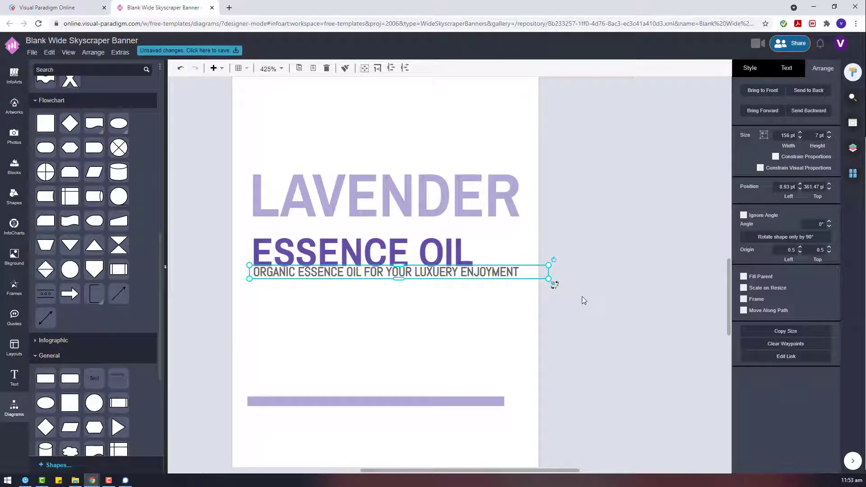
key(Down)
key(Down)
key(Down)
key(Down)
key(Down)
key(Down)
key(Down)
key(Down)
key(Down)
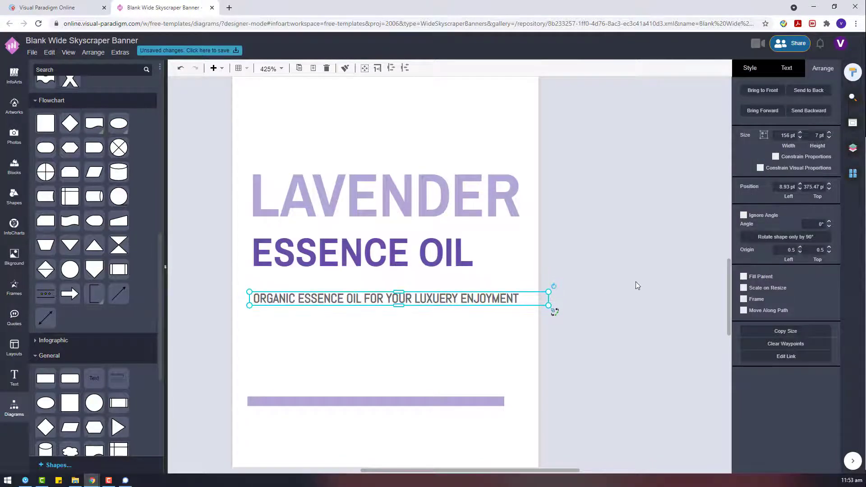
click(635, 281)
Move the thin purple bar up to just below the tagline, at about 396 pt, with its left end aligned to the text
click(403, 401)
drag(402, 400, 394, 336)
key(Right)
key(Right)
key(Right)
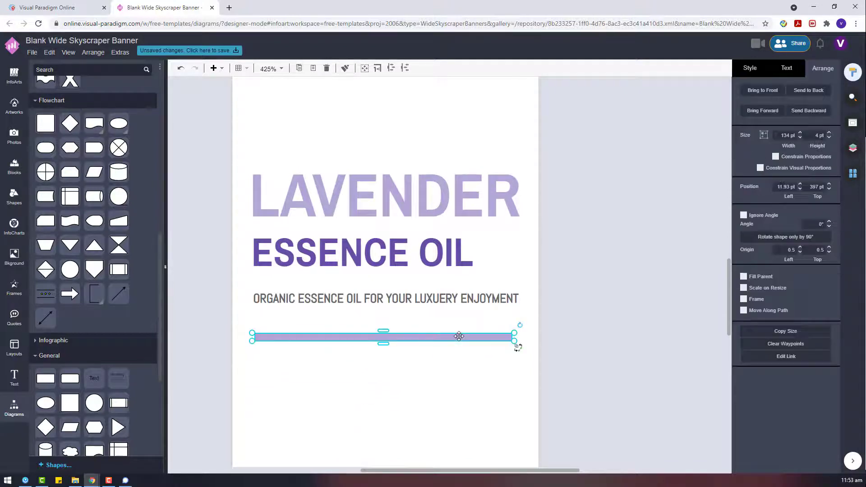
click(561, 350)
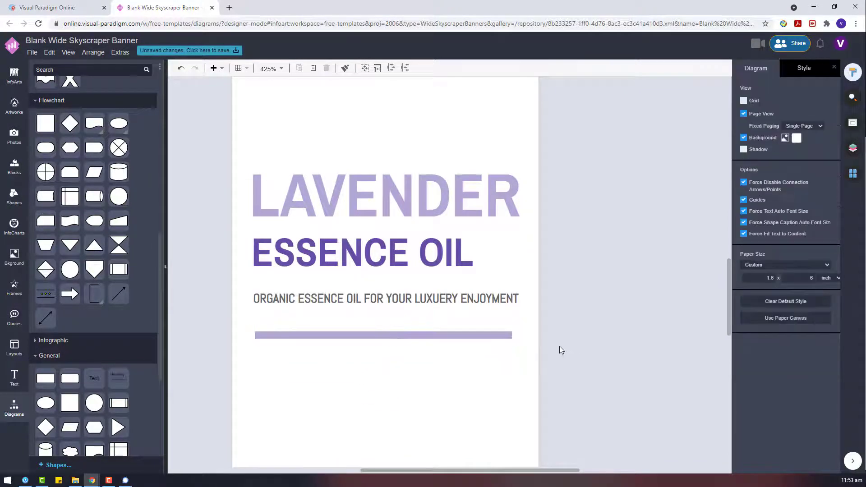
Lengthen the thin purple bar so its right end lines up with the end of LAVENDER
scroll(530, 347, up, 5)
scroll(495, 324, up, 7)
click(387, 305)
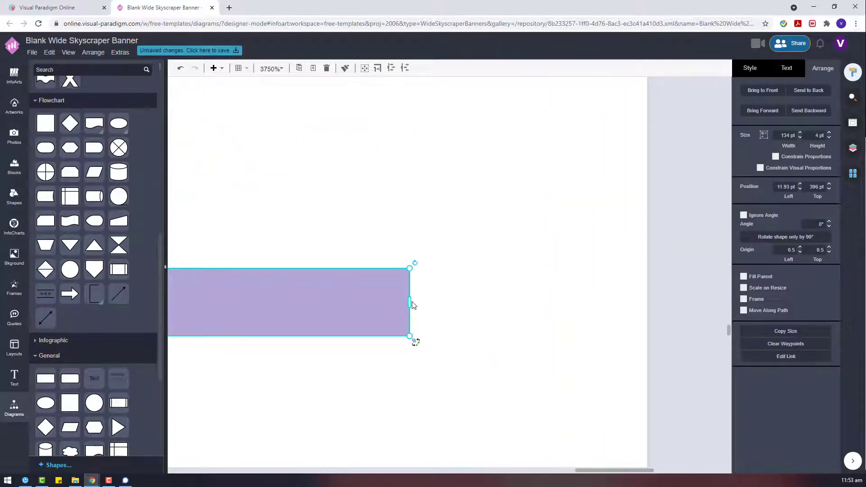
drag(411, 305, 481, 305)
scroll(477, 305, down, 5)
scroll(405, 293, down, 3)
click(458, 290)
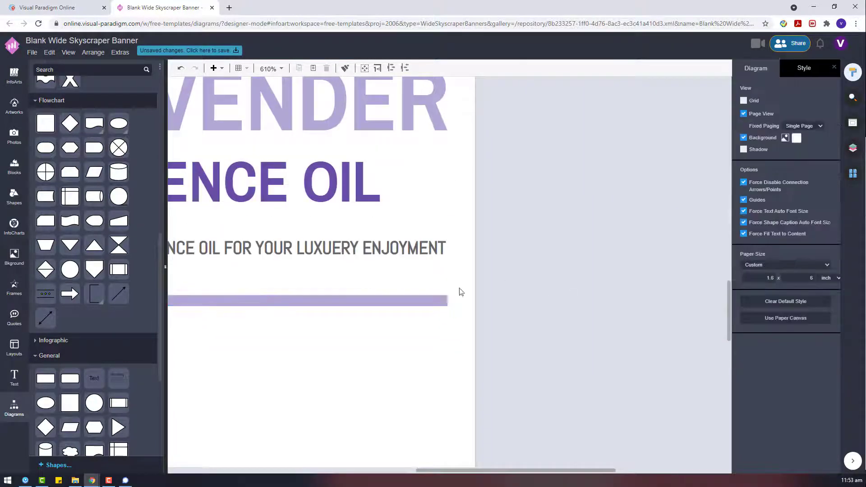
scroll(248, 281, down, 2)
scroll(248, 276, up, 2)
drag(427, 303, 427, 302)
click(643, 299)
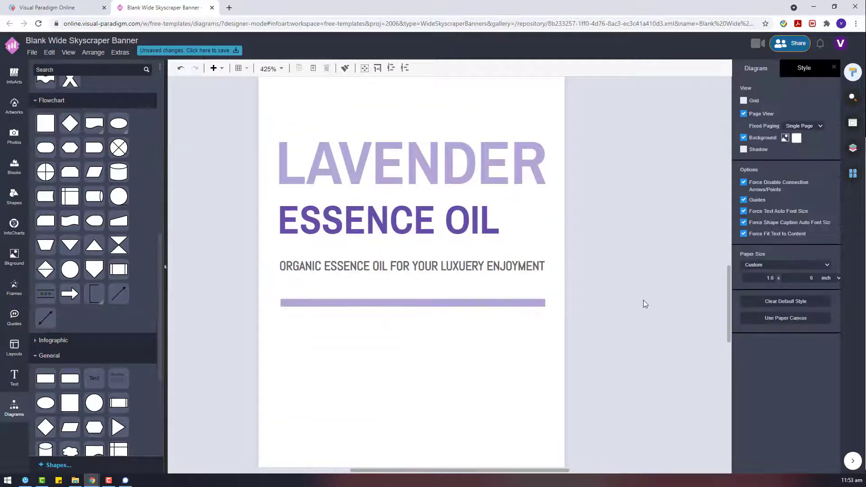
Duplicate the tagline and leave the copy beside the banner
scroll(456, 350, down, 4)
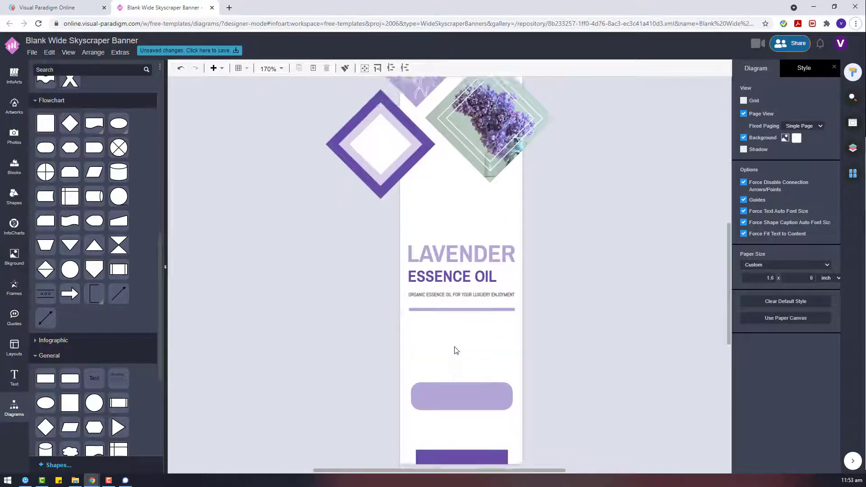
scroll(456, 350, up, 3)
scroll(456, 350, down, 4)
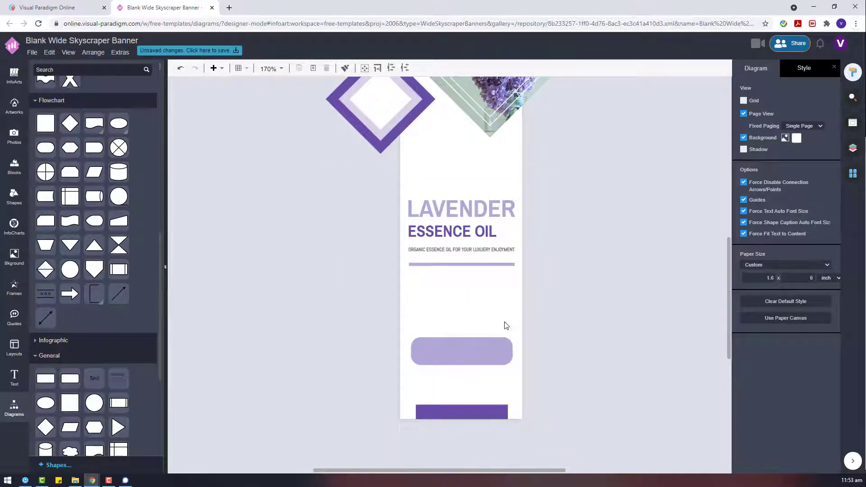
scroll(496, 325, up, 1)
scroll(492, 326, down, 3)
click(480, 273)
click(464, 169)
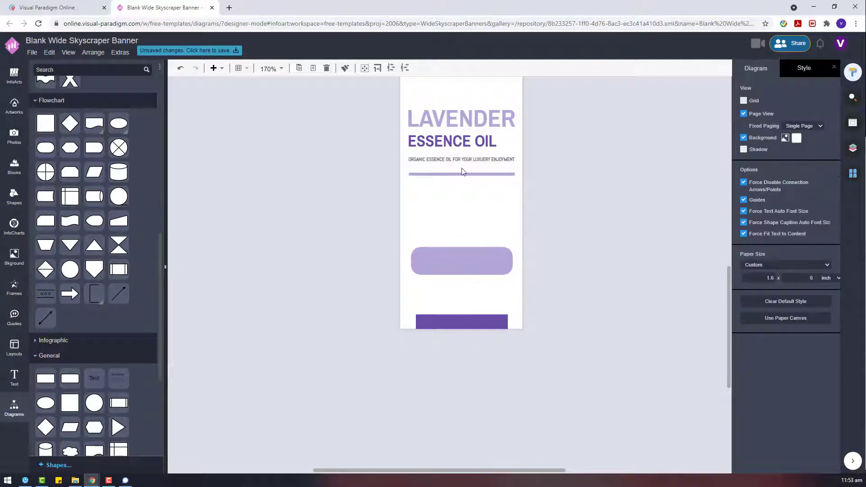
click(478, 160)
key(ctrl+c)
key(ctrl+v)
click(580, 327)
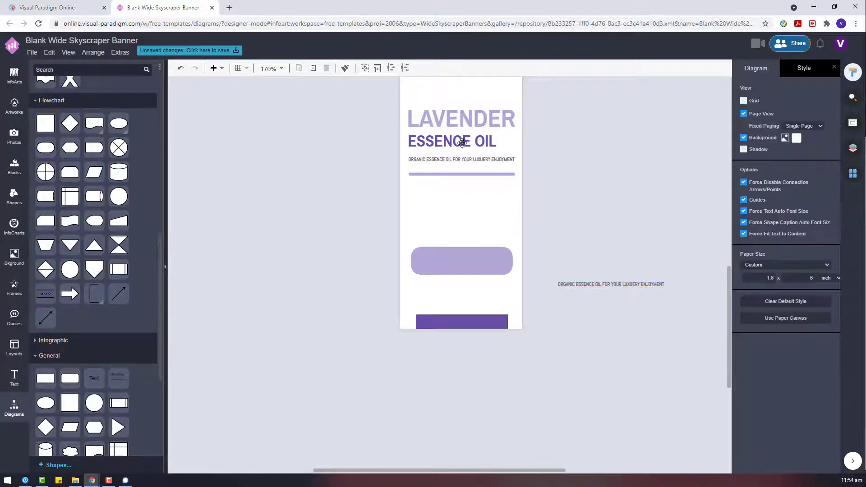
Duplicate ESSENCE OIL beside the banner, and fit the original's box to its text in the same place under LAVENDER
click(462, 143)
key(ctrl+c)
key(ctrl+v)
click(474, 142)
click(763, 135)
drag(456, 138, 456, 145)
click(575, 223)
Duplicate the tagline again, center-align the copy and set its font color to white
click(481, 322)
click(488, 157)
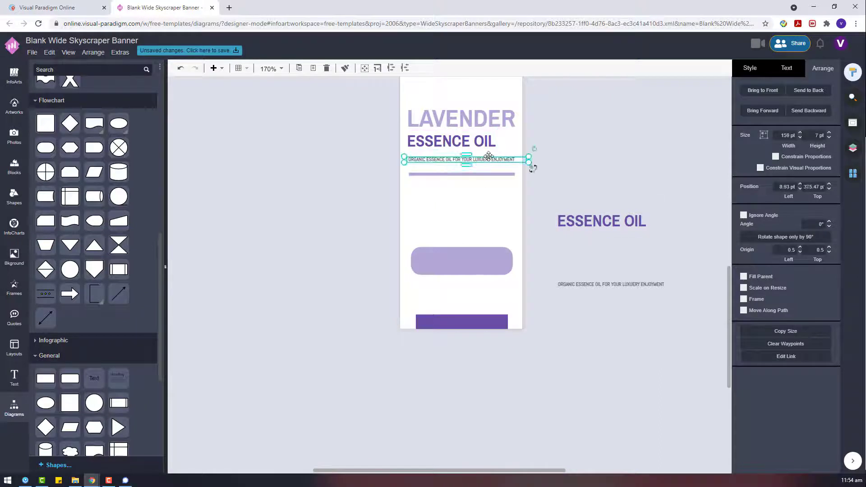
key(ctrl+c)
key(ctrl+v)
click(785, 68)
click(759, 127)
click(826, 170)
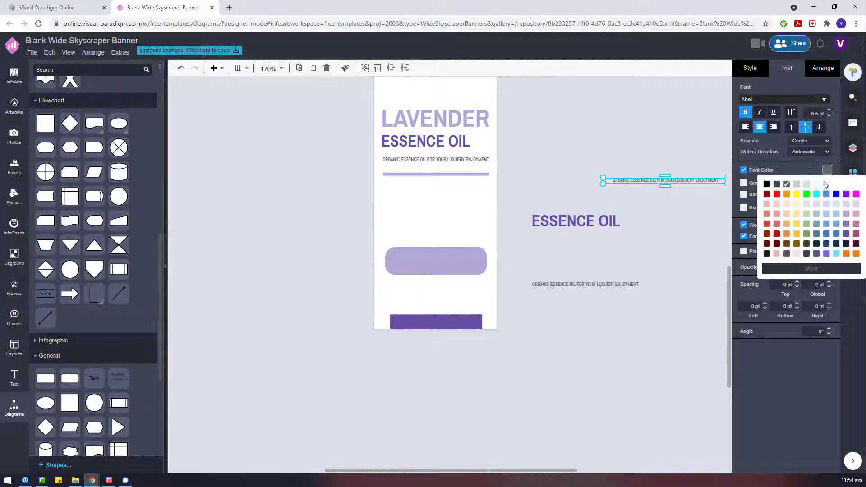
click(822, 187)
drag(691, 189, 535, 356)
double_click(534, 354)
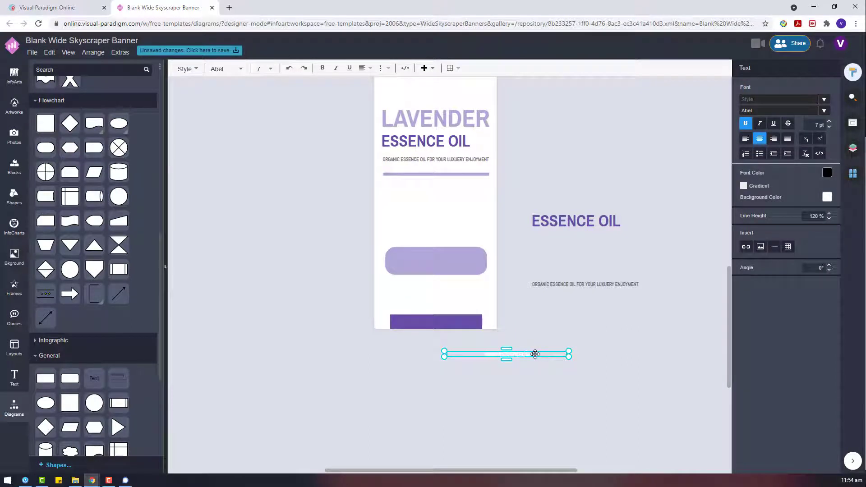
click(535, 354)
drag(535, 354, 463, 322)
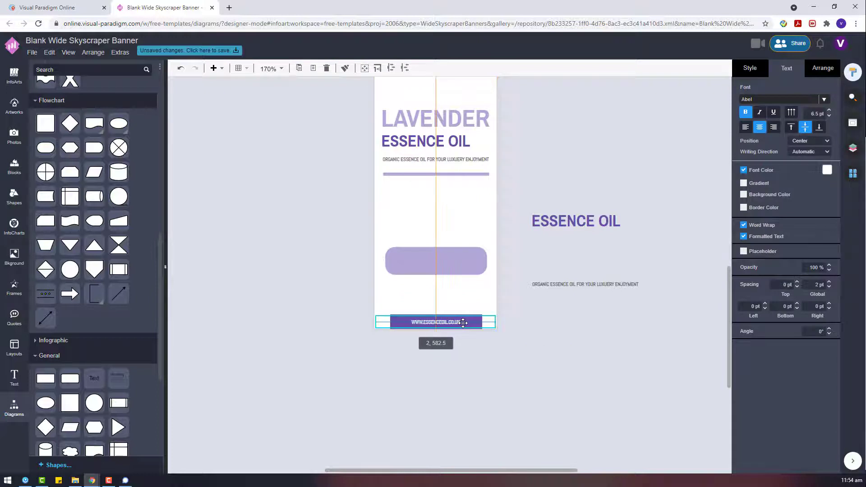
click(532, 301)
click(431, 323)
click(580, 262)
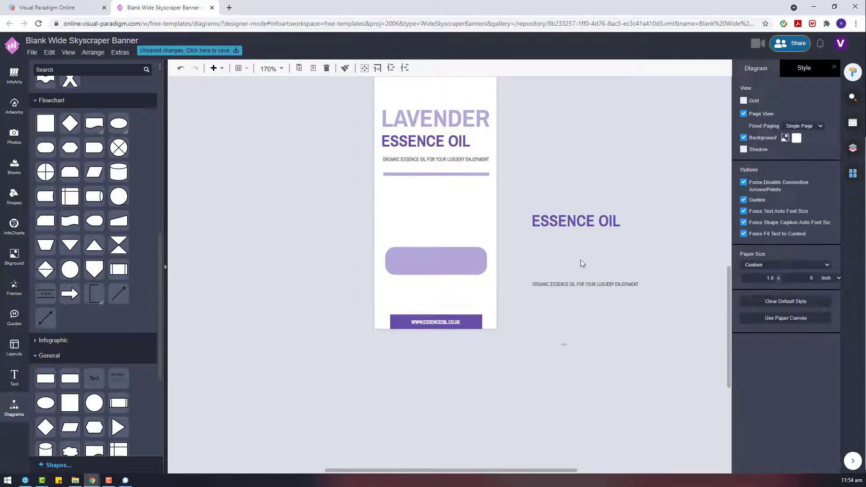
Change the ESSENCE OIL copy beside the banner to CLICK ME
click(622, 240)
double_click(589, 220)
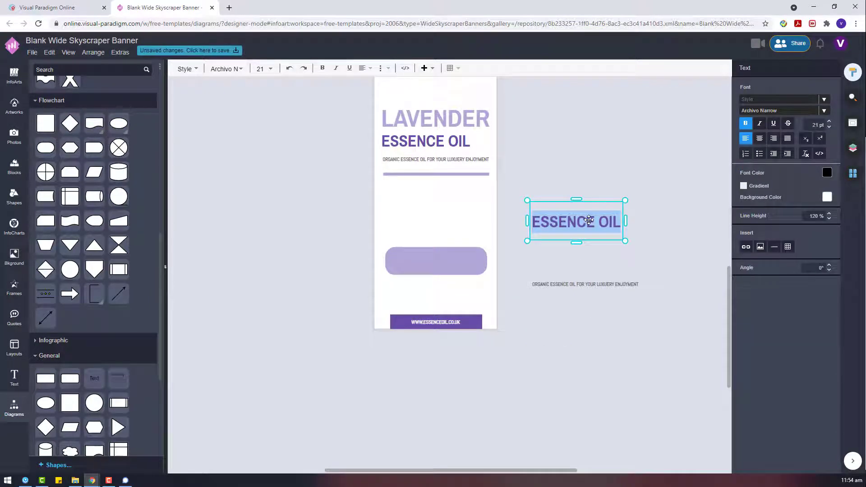
text(CLICK ME)
key(Escape)
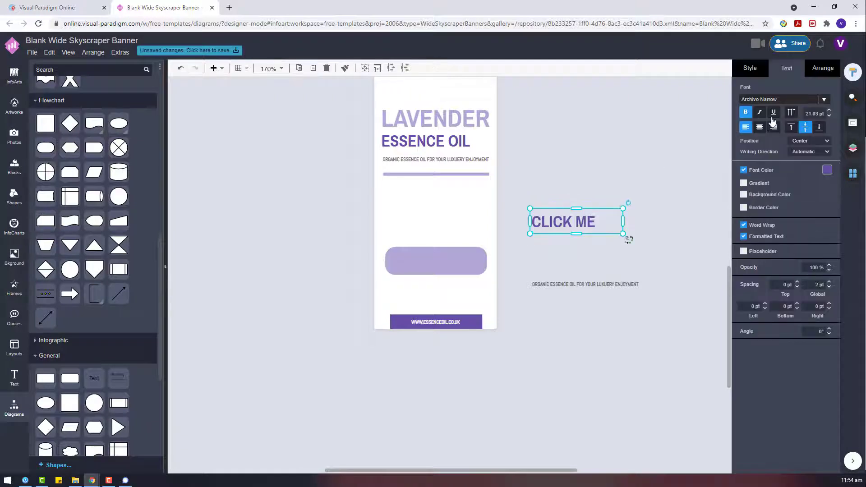
Center-align CLICK ME, color it white and center it on the rounded light purple button
click(760, 127)
click(826, 170)
click(819, 185)
drag(580, 226, 450, 258)
Delete the spare tagline copy beside the banner
click(613, 290)
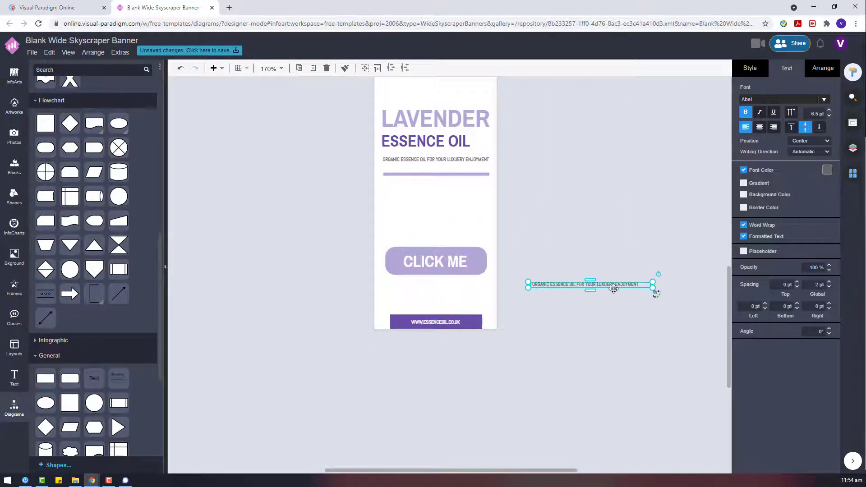
key(Delete)
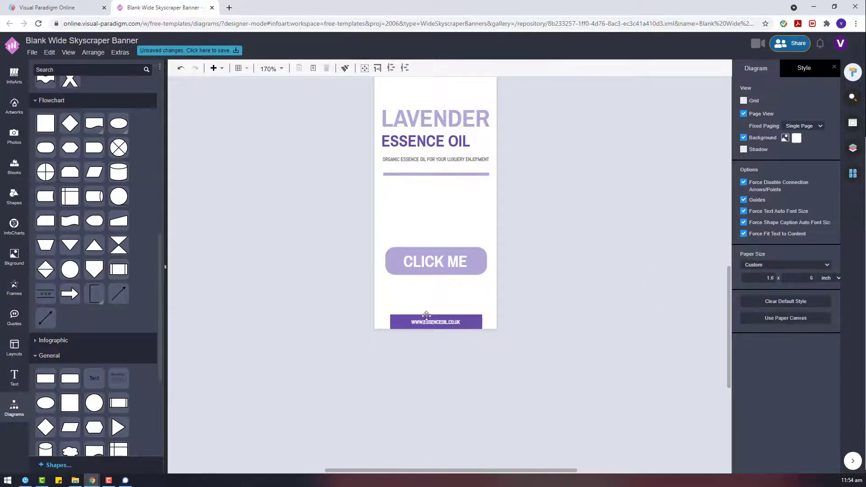
Search the artworks for ARROW and RELAX and look through the results for a suitable icon
click(2, 101)
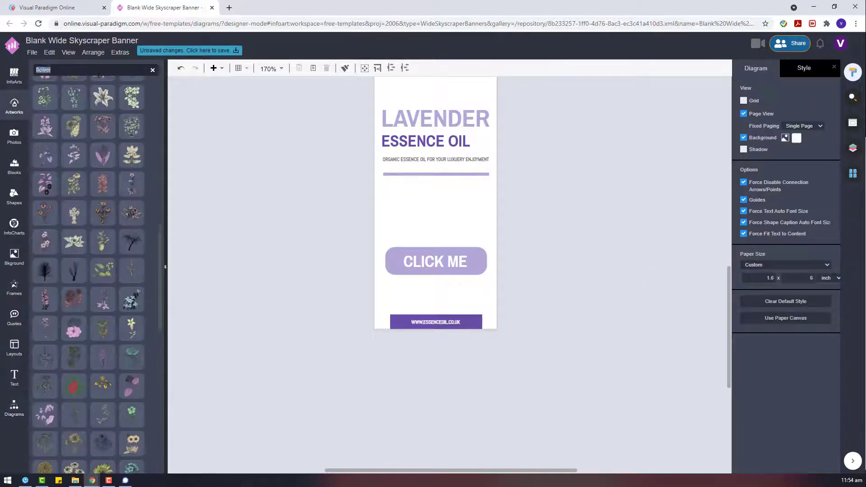
click(98, 72)
text(ARROW)
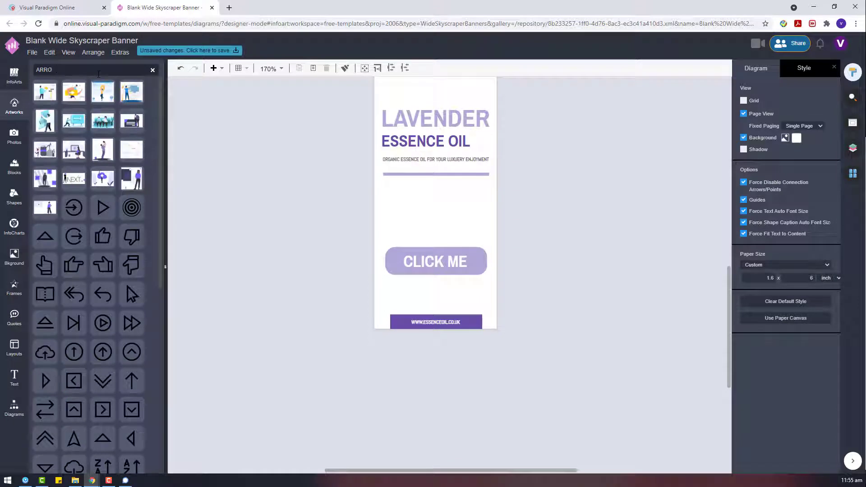
text(X)
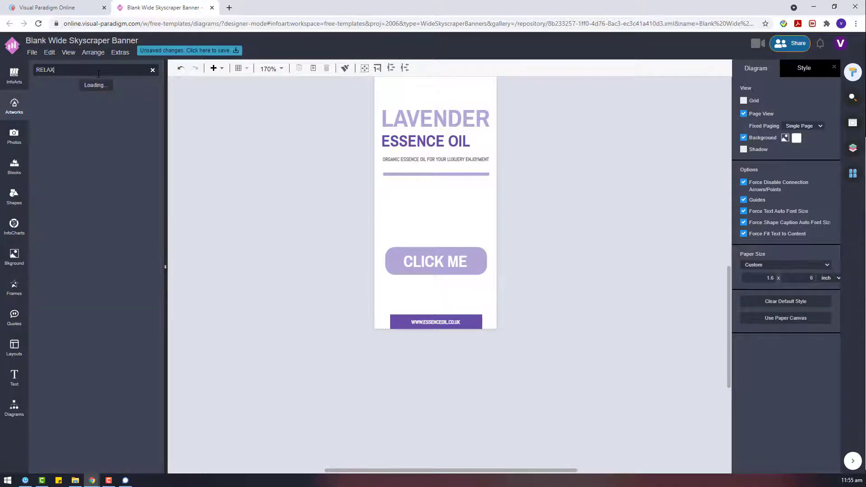
scroll(114, 321, down, 6)
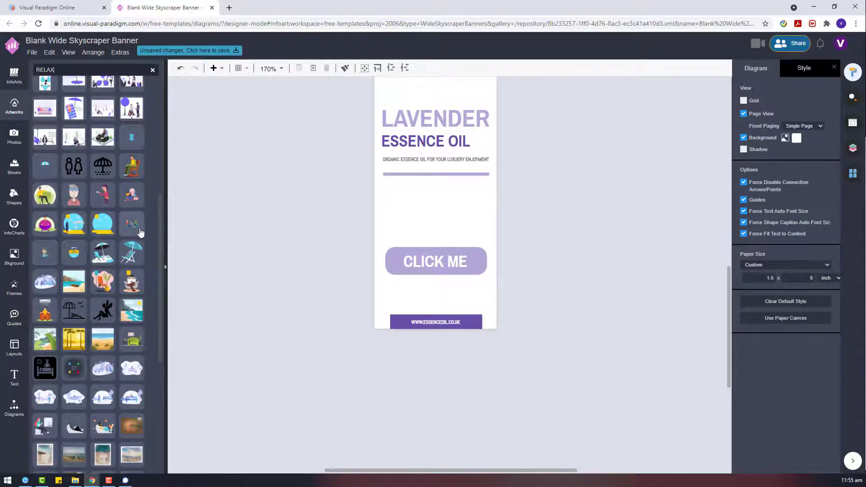
mouse_move(140, 232)
scroll(140, 232, down, 6)
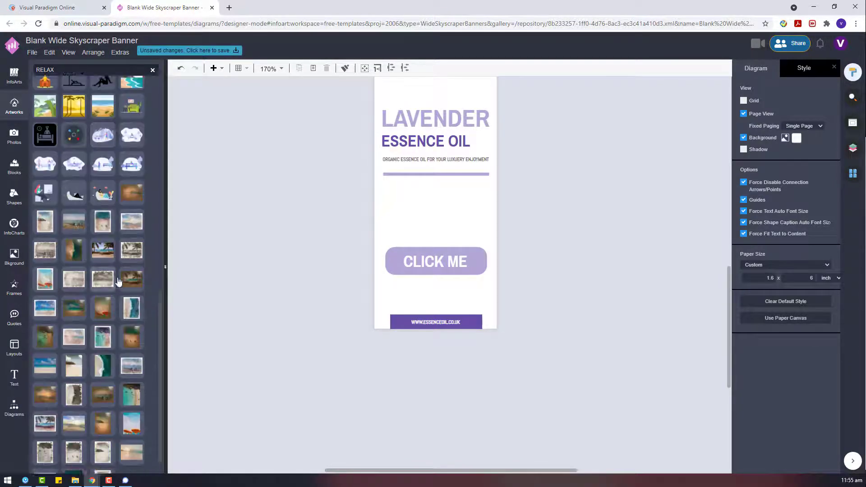
Search the artworks for BEAUTY and place the woman with the green face mask beside the banner
click(63, 70)
text(BEAUTY)
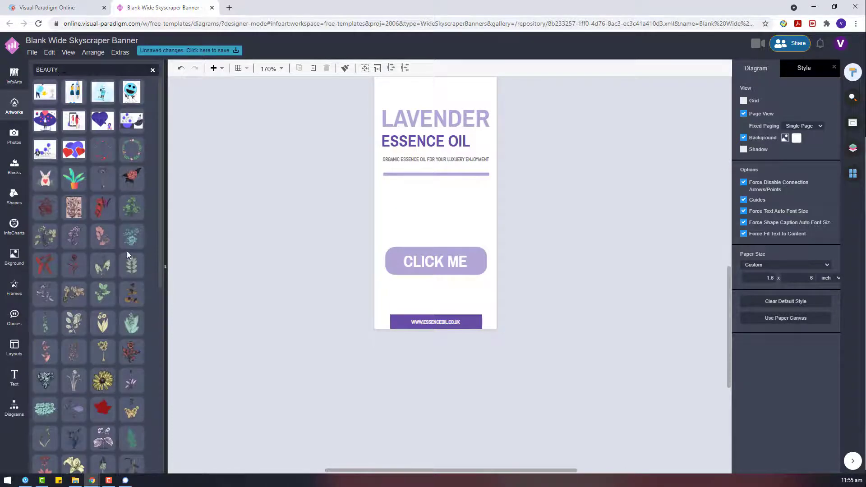
scroll(126, 250, down, 10)
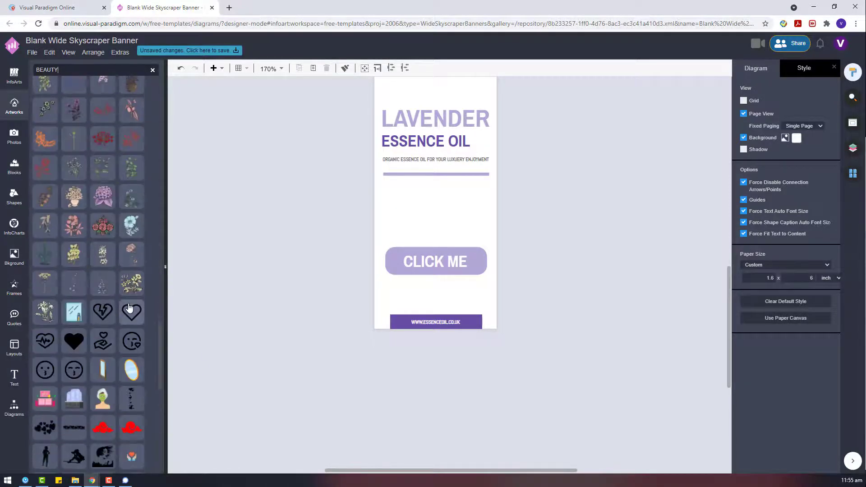
scroll(129, 308, down, 5)
drag(102, 173, 232, 203)
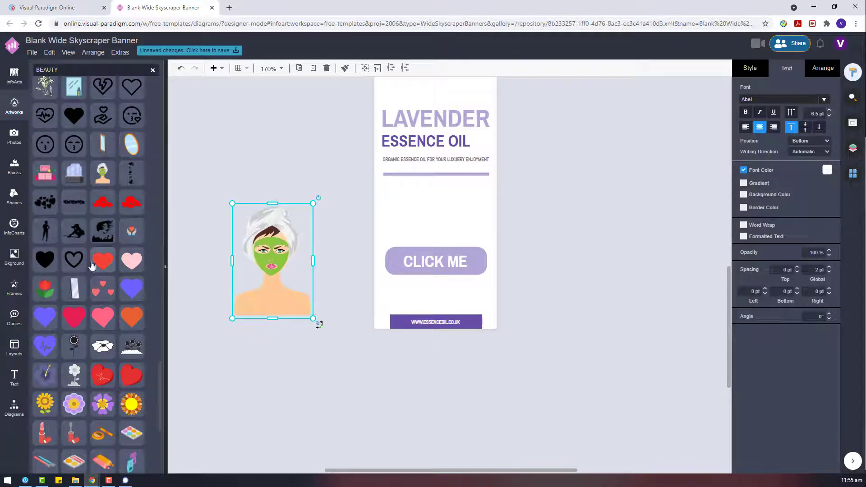
Place the artwork of the figure holding a hand mirror beside the banner, above the face-mask woman
scroll(108, 306, down, 15)
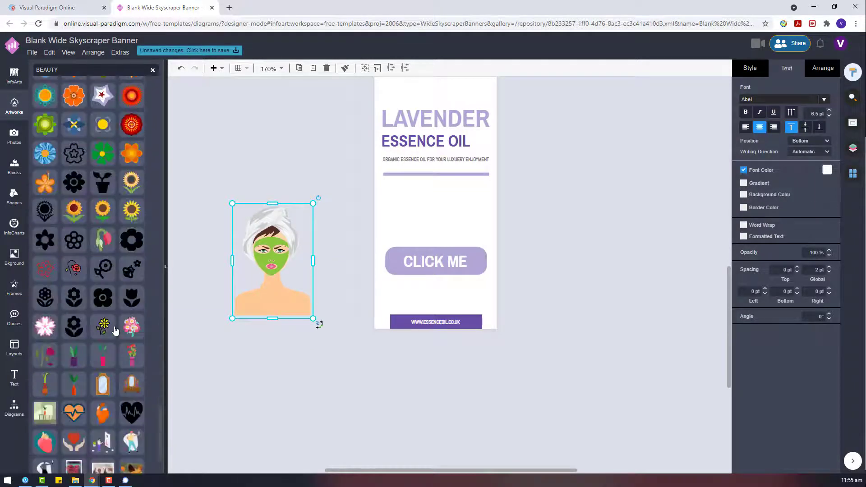
scroll(116, 331, down, 7)
scroll(113, 253, down, 1)
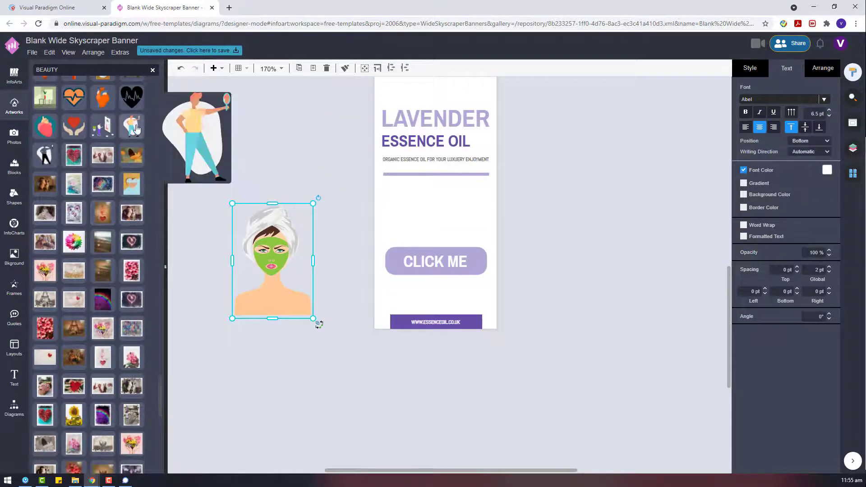
drag(136, 129, 275, 169)
Open the artwork library's Violet illustrations and show its Objects collection
click(14, 197)
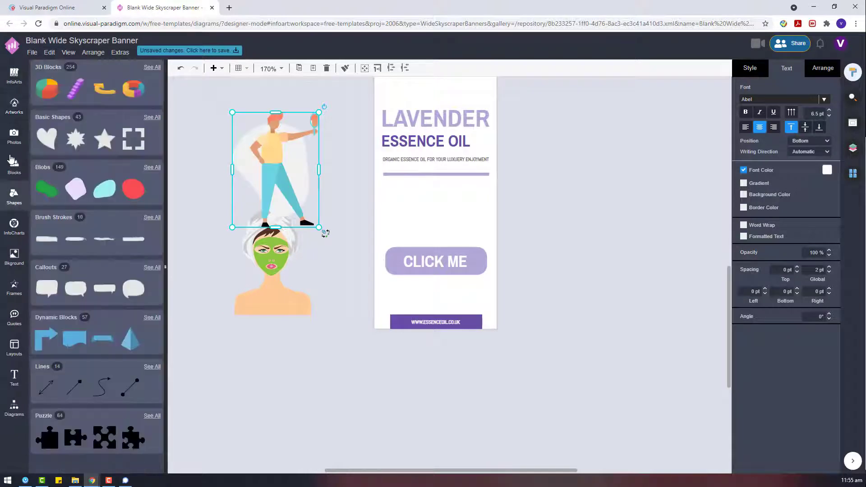
click(20, 111)
click(15, 111)
scroll(120, 226, down, 10)
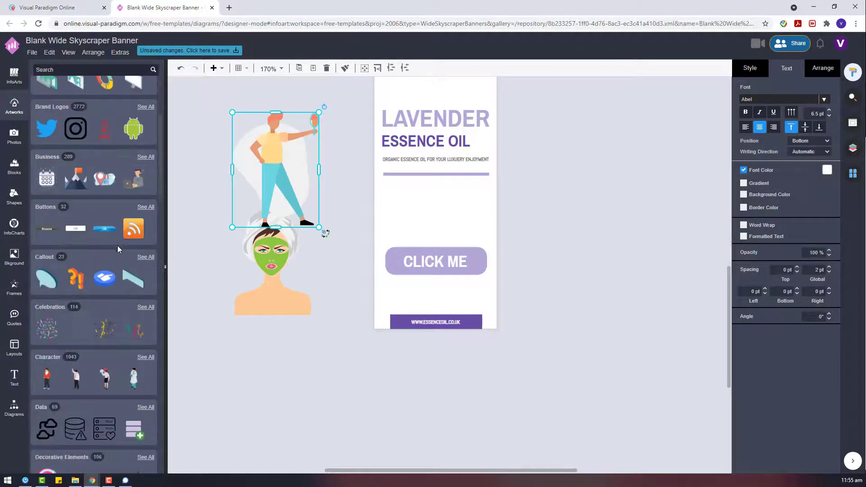
mouse_move(109, 255)
scroll(113, 271, down, 8)
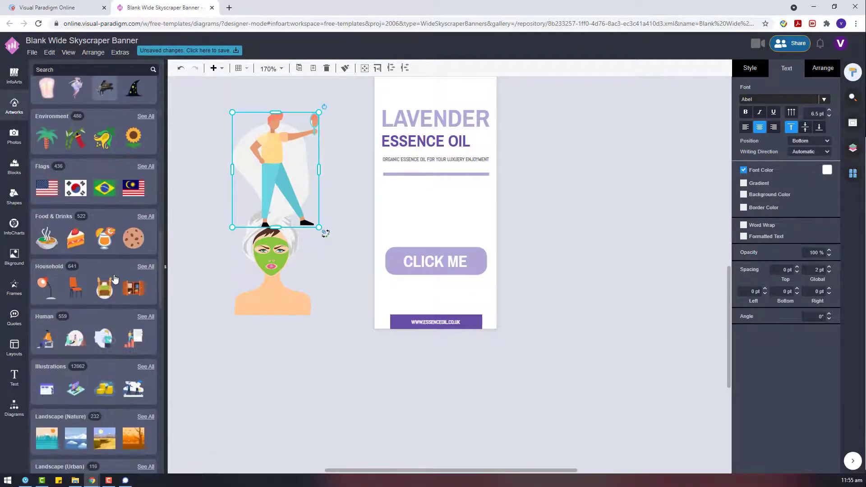
click(145, 366)
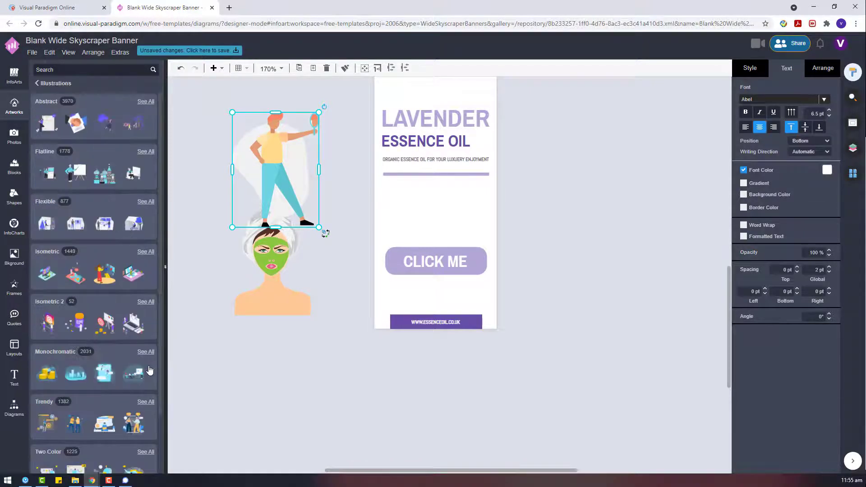
scroll(156, 350, down, 5)
click(146, 435)
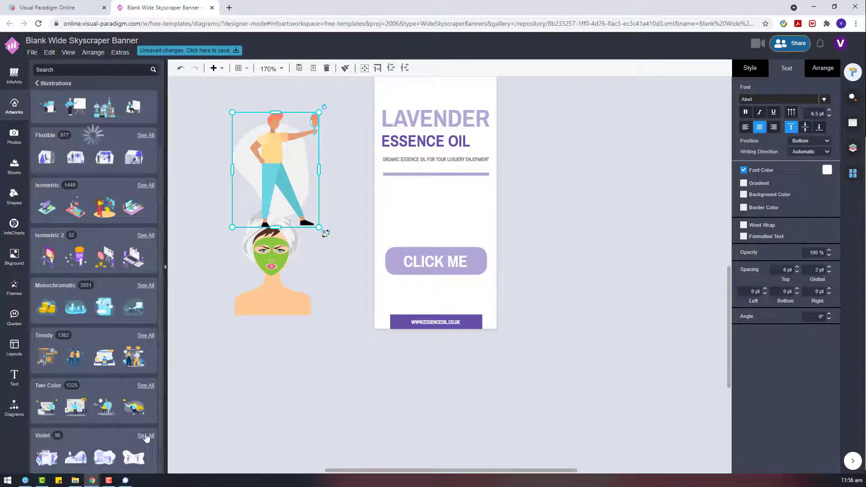
click(154, 102)
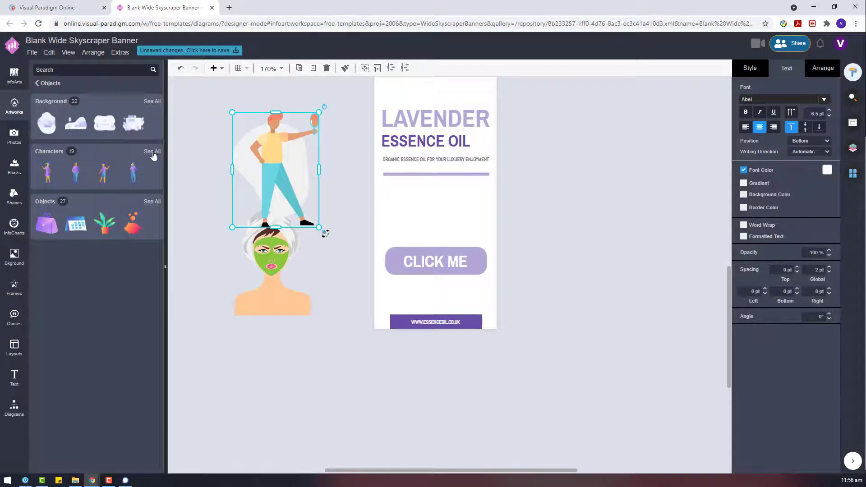
Try the purple-dress woman from the Characters artworks on the banner, and delete it together with the two artworks beside the banner
click(152, 151)
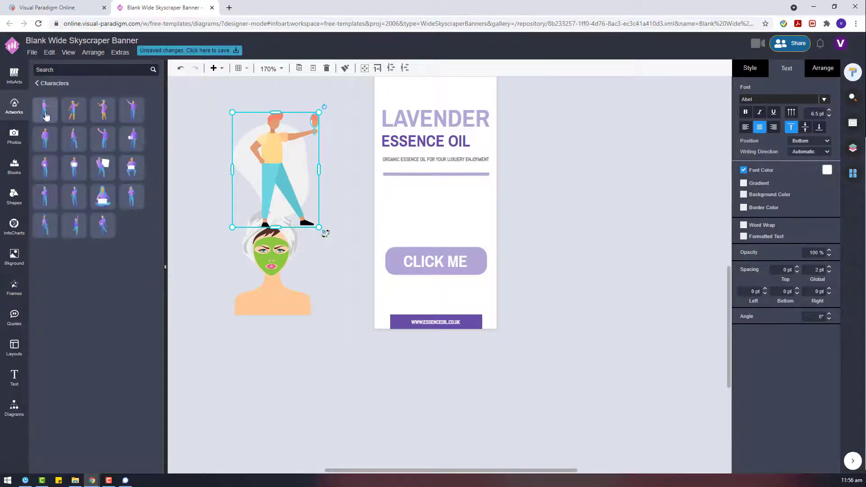
drag(104, 105, 469, 245)
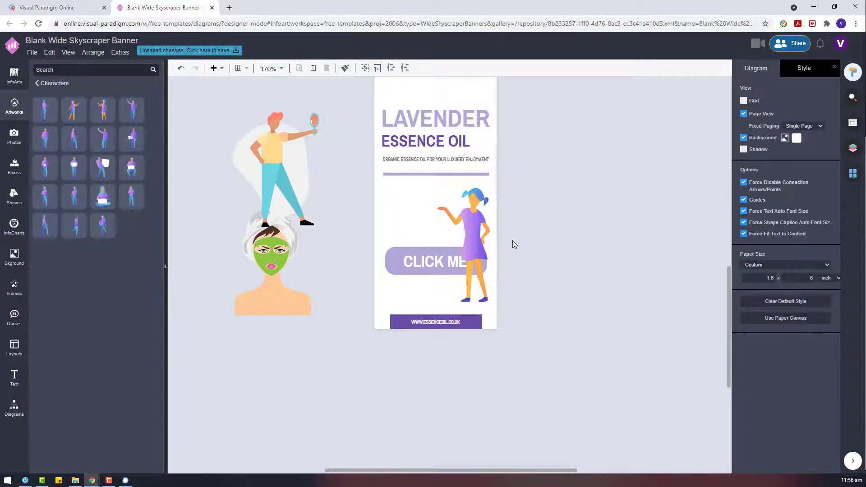
key(Delete)
drag(351, 355, 218, 86)
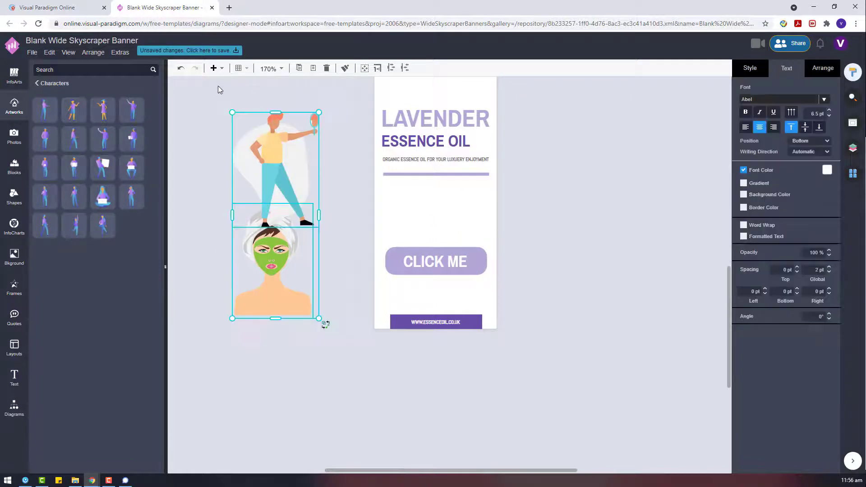
key(Delete)
Place the small purple map pin from the Objects artworks between CLICK ME and the website footer, moving the CLICK ME button up
click(67, 84)
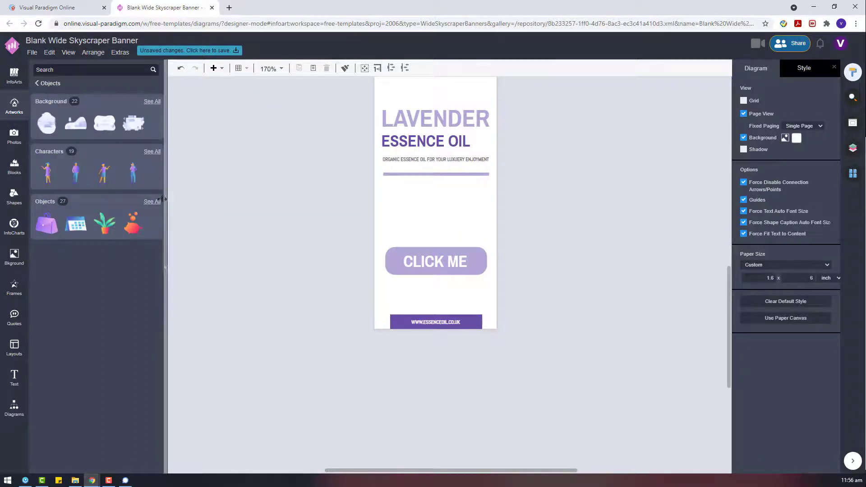
click(159, 206)
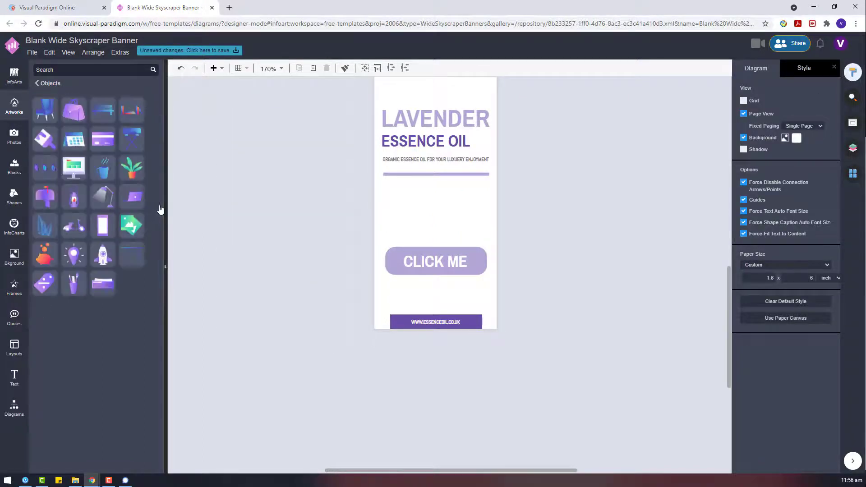
drag(73, 255, 442, 283)
click(483, 269)
click(451, 264)
click(440, 289)
key(ctrl+z)
click(576, 298)
scroll(554, 321, up, 2)
Recolor the pale rays around the map pin yellow
click(444, 388)
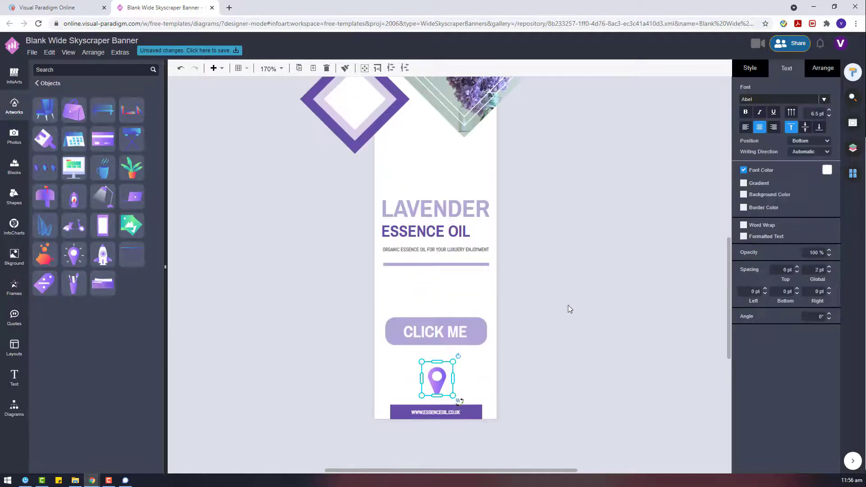
click(750, 68)
click(498, 356)
scroll(509, 404, up, 1)
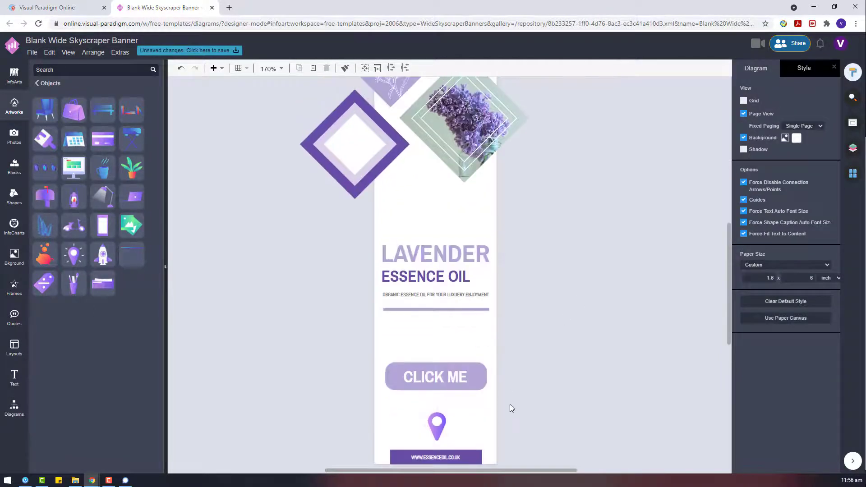
scroll(551, 399, down, 4)
scroll(539, 405, up, 3)
scroll(540, 405, down, 1)
click(436, 420)
click(778, 103)
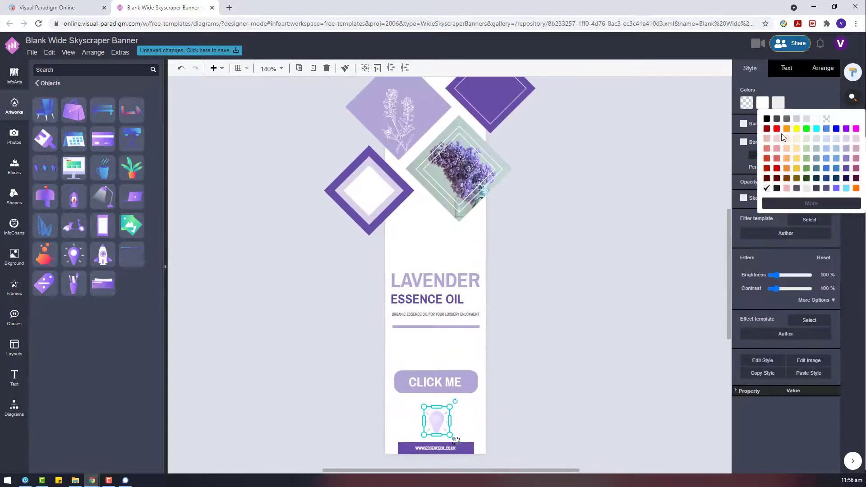
click(793, 130)
click(635, 303)
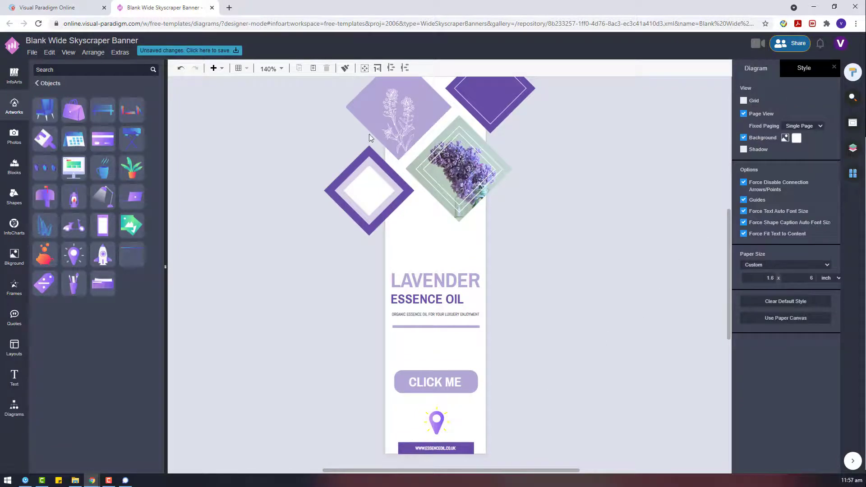
Copy the white lavender line drawing from the light purple diamond beside the banner, enlarge it and color it pale purple
click(408, 118)
key(ctrl+c)
key(ctrl+v)
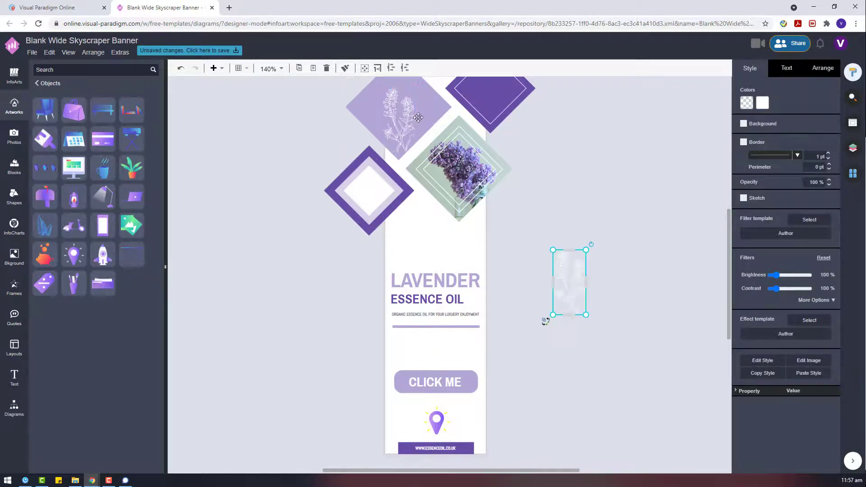
click(762, 102)
click(844, 158)
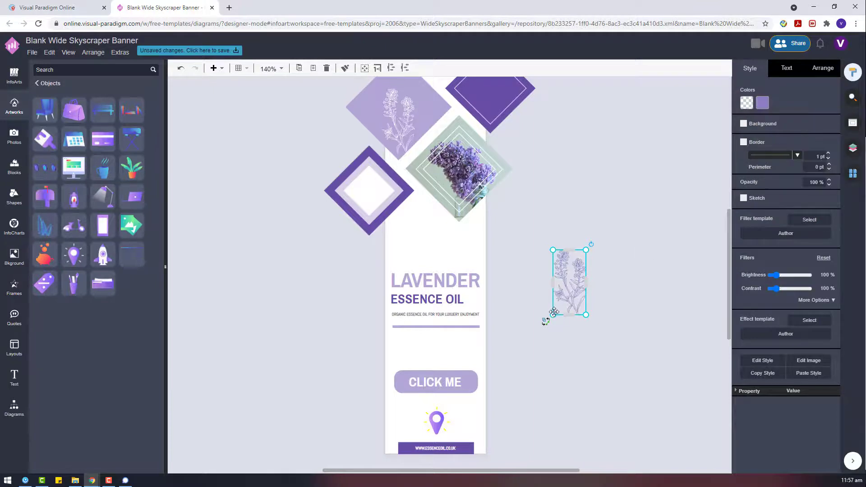
drag(553, 251, 510, 165)
click(762, 102)
click(843, 138)
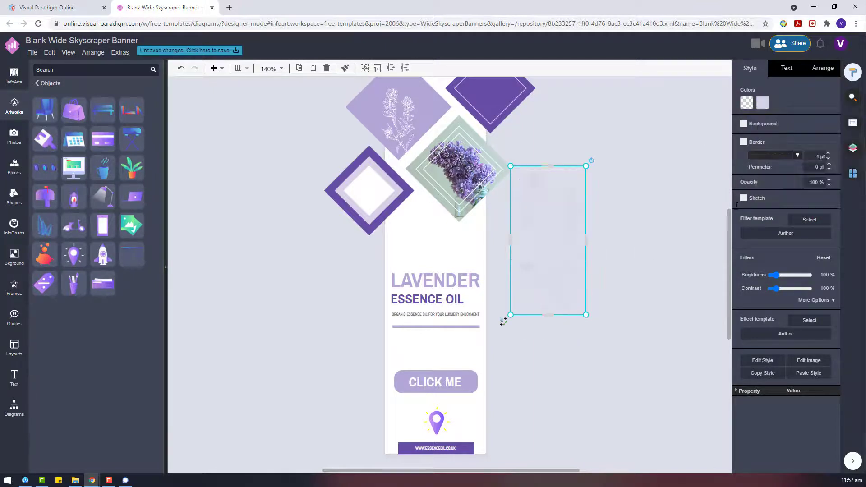
Move the pale lavender drawing over the banner's right half, send it to the back and enlarge it down to the footer
drag(561, 222, 486, 290)
right_click(500, 316)
mouse_move(595, 418)
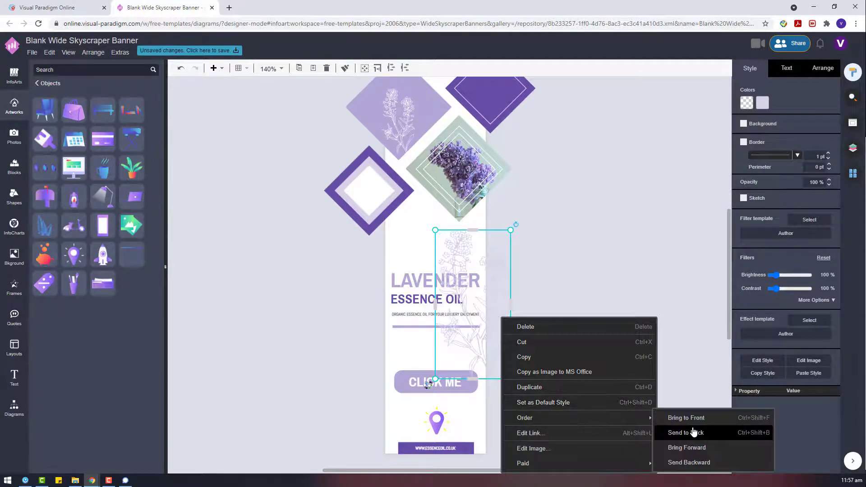
click(693, 431)
drag(510, 379, 539, 436)
drag(469, 247, 458, 245)
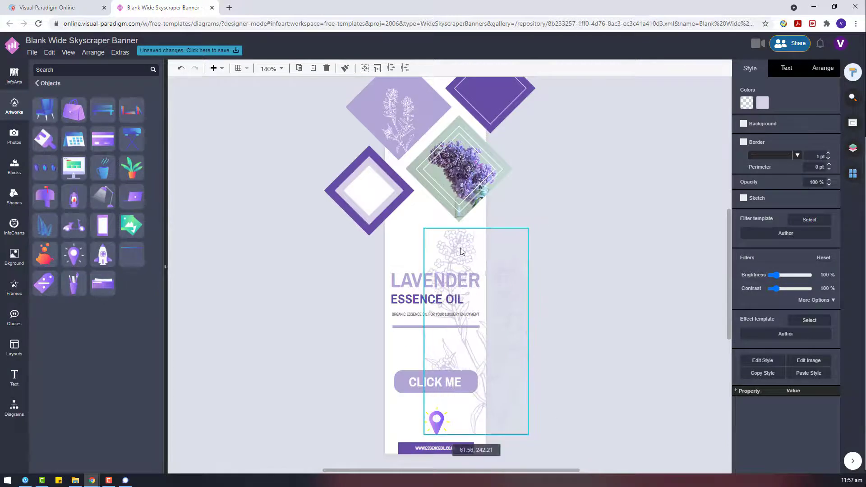
Recolor the large background lavender drawing with a custom, almost white purple
click(762, 103)
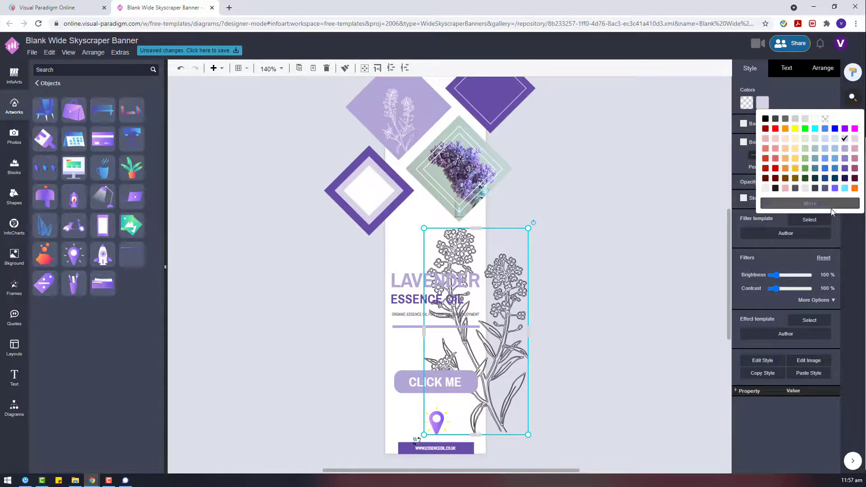
click(775, 115)
click(847, 225)
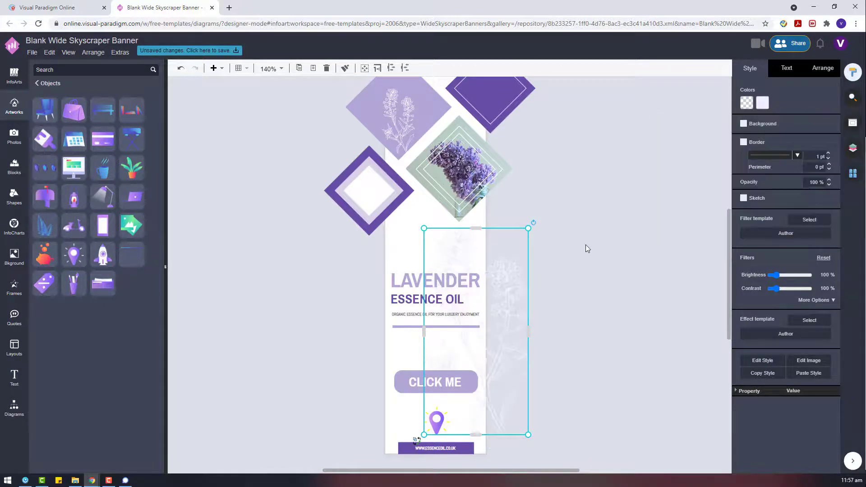
click(585, 244)
Enlarge the background lavender drawing and reposition it to reach from the flower photo diamond to the footer
scroll(480, 386, down, 3)
mouse_move(511, 249)
mouse_down()
mouse_move(502, 261)
mouse_move(512, 262)
mouse_up()
scroll(519, 234, up, 2)
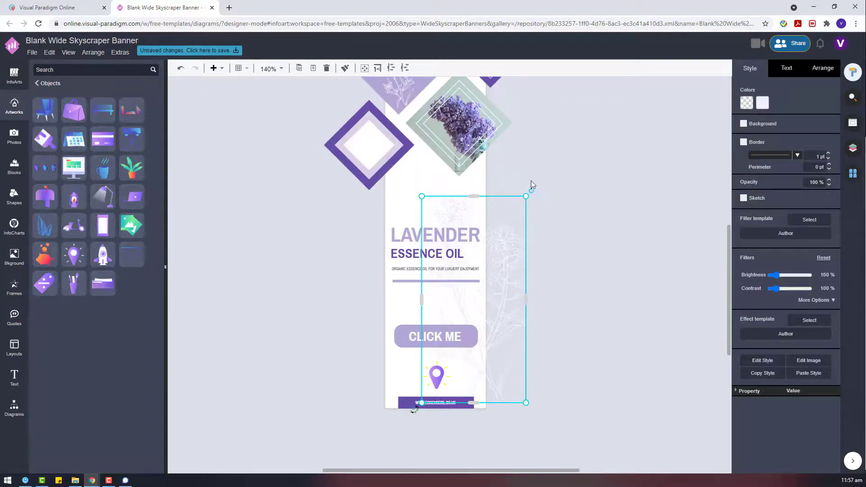
drag(526, 195, 508, 203)
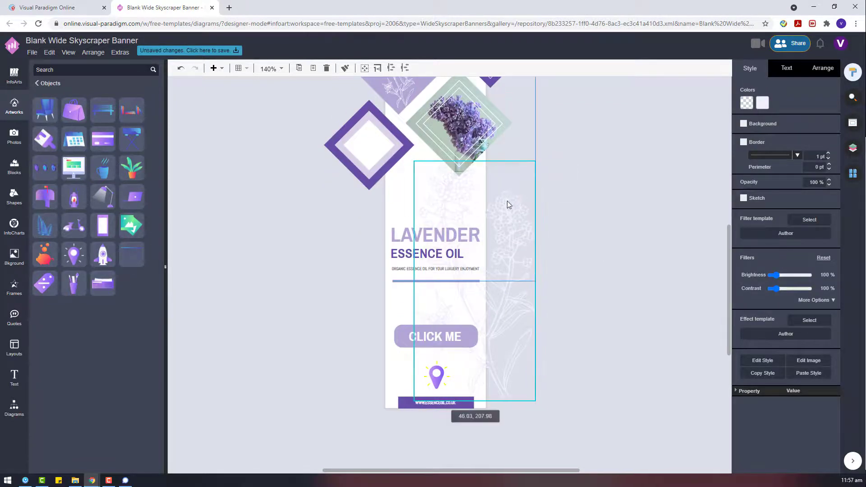
click(242, 228)
Rename the file to Essence Oil Sales Wide Skyscraper Banner
click(32, 52)
click(56, 161)
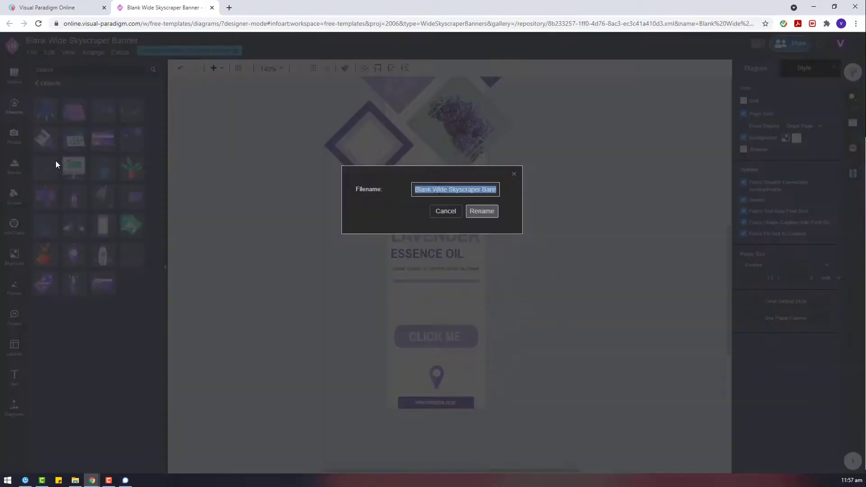
click(431, 190)
drag(432, 190, 376, 183)
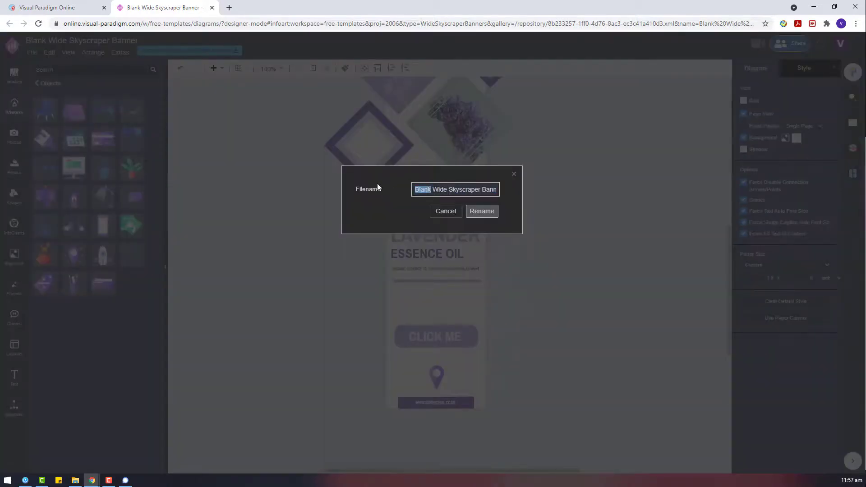
text(essen)
key(BackSpace)
key(BackSpace)
key(BackSpace)
key(BackSpace)
text(ssence Oil Sales)
click(491, 212)
Save the banner to the Visual Paradigm online storage under the filename Essence Oil Sales Wide Skyscraper Banner
click(34, 56)
click(107, 123)
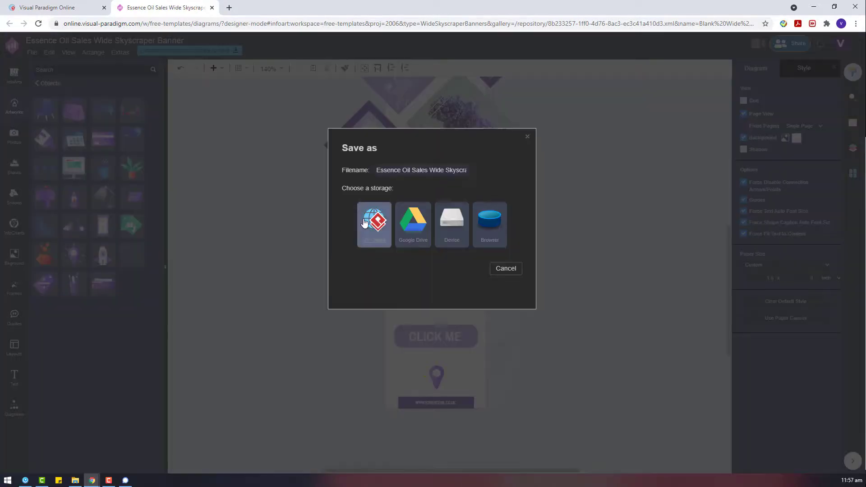
click(364, 221)
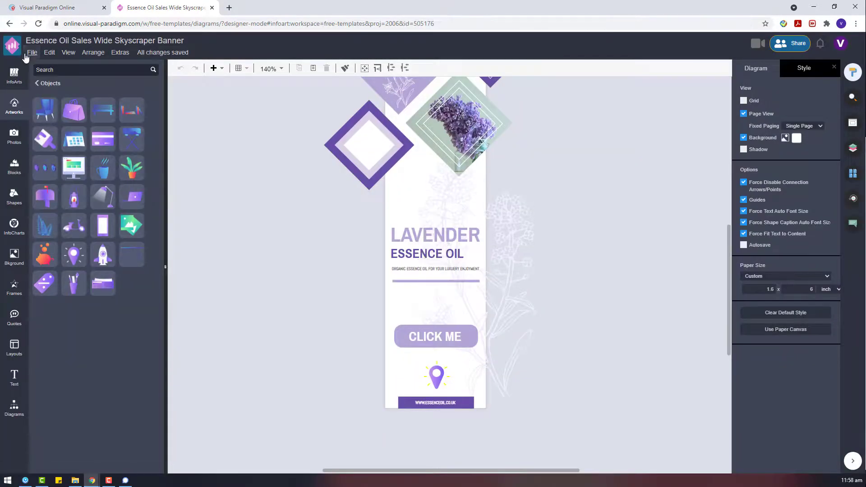
Export the banner as a JPG image at 100% zoom with border width 0, and open the downloaded file in Photos
click(32, 52)
mouse_move(97, 206)
click(160, 220)
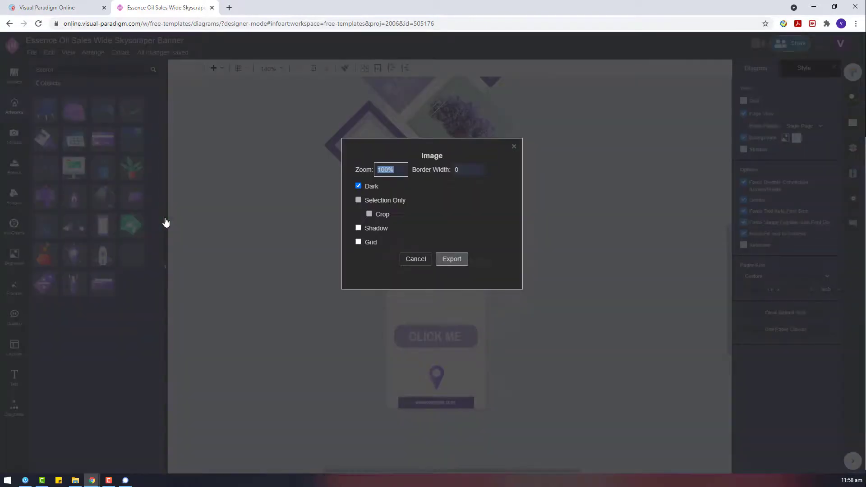
click(451, 259)
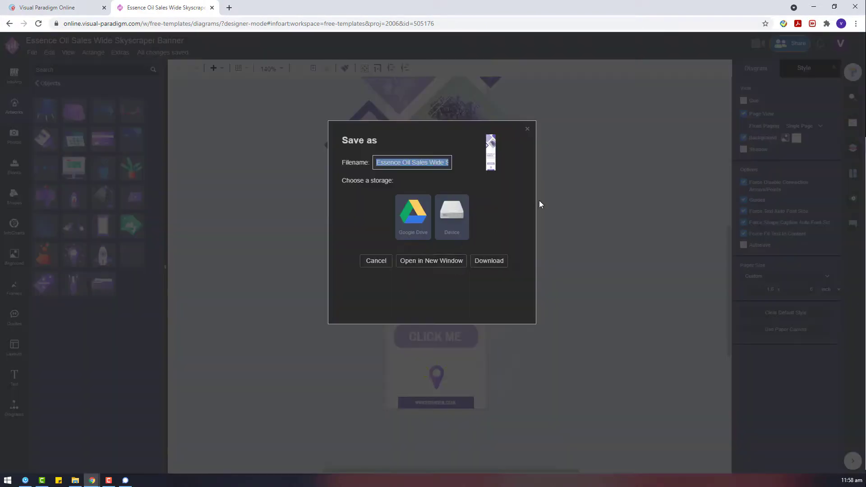
click(488, 261)
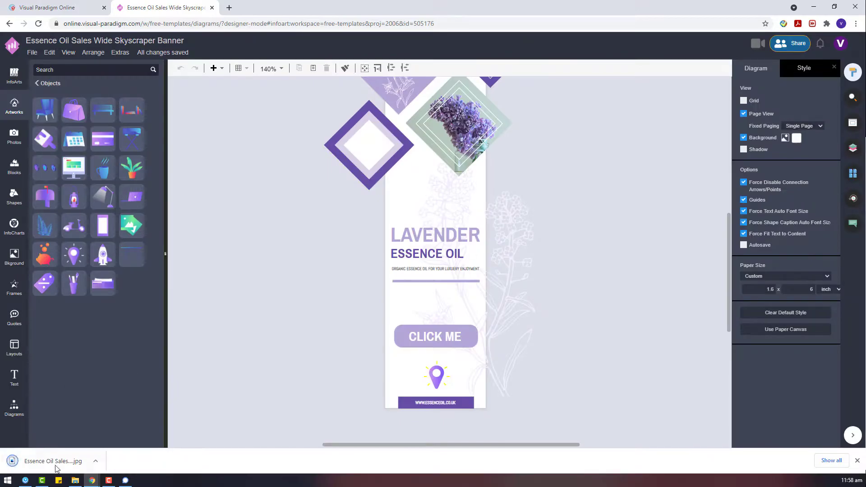
click(45, 458)
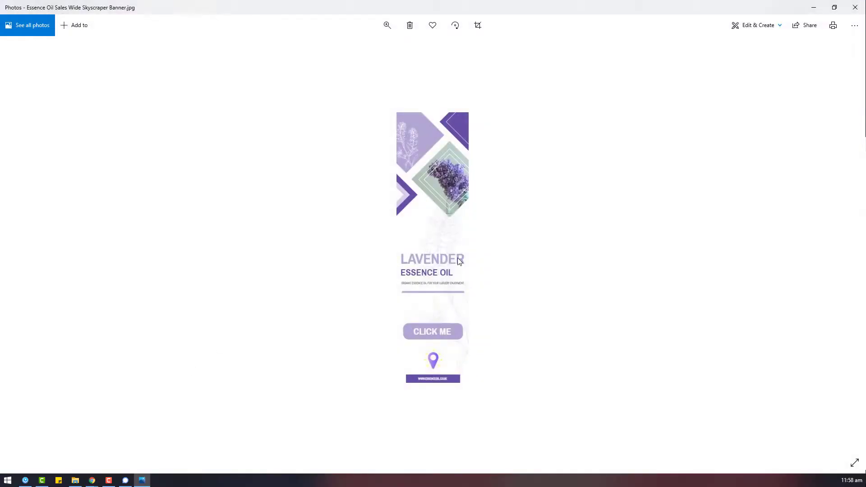